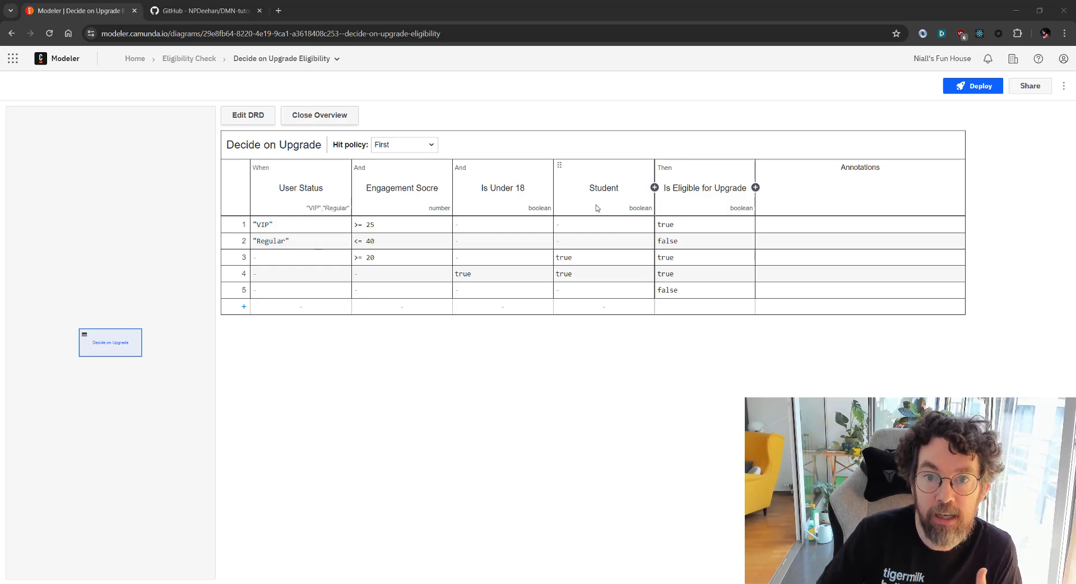
Step: Set the expression of the User Status input column to userStatus
left_click(297, 192)
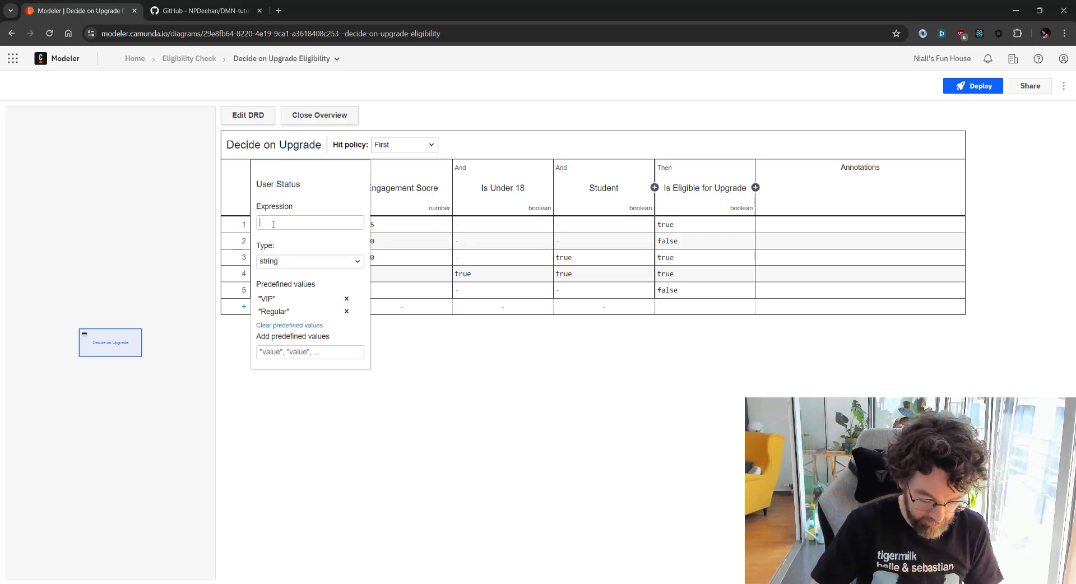
type("u")
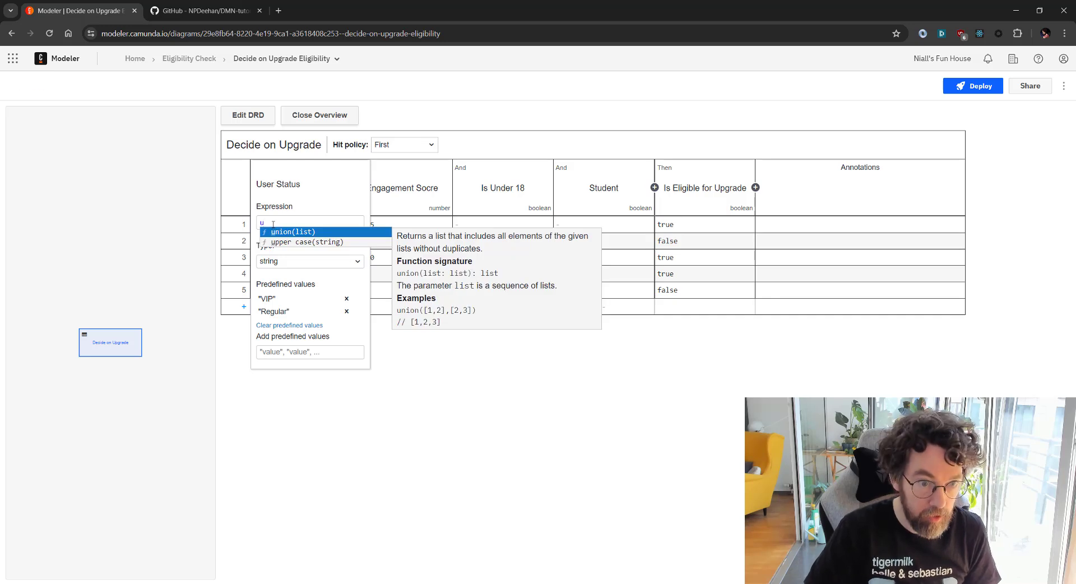
type("serStatus")
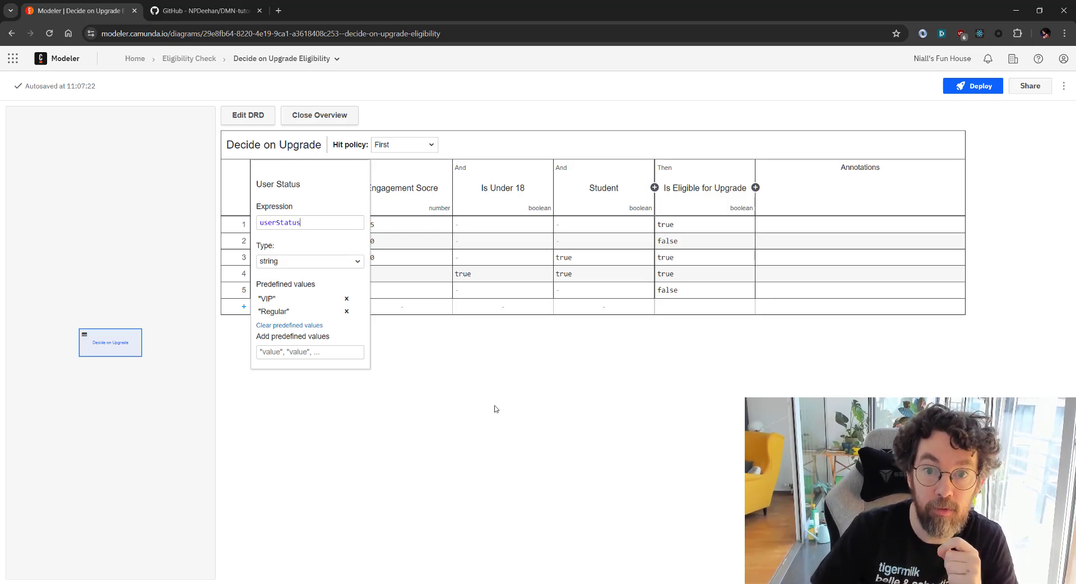
left_click(494, 409)
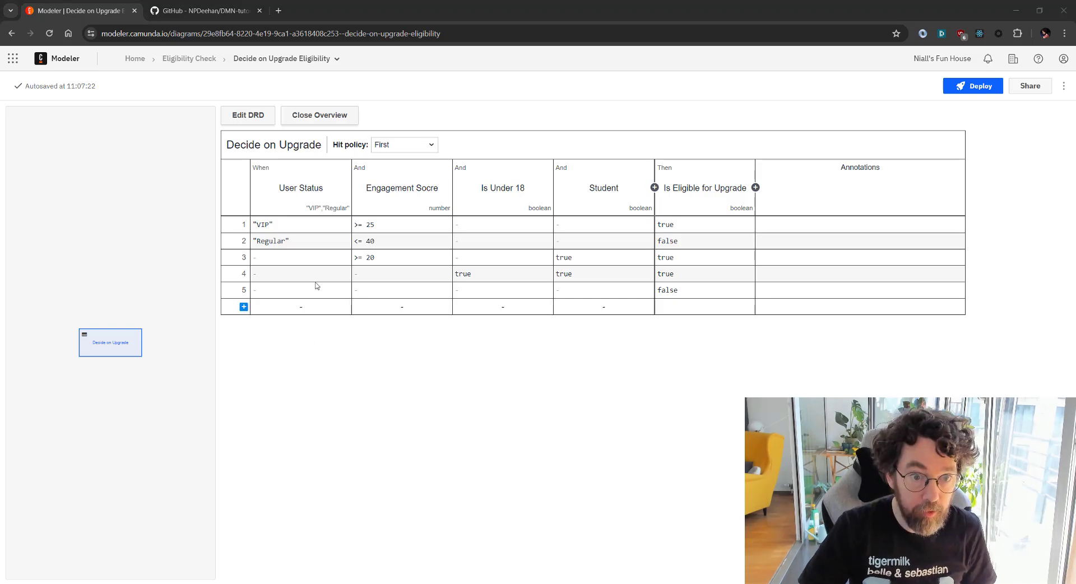
Step: Set the expression of the Engagement Socre input to CalculateEngagementScore and that of the Is Under 18 input to Under18
double_click(402, 188)
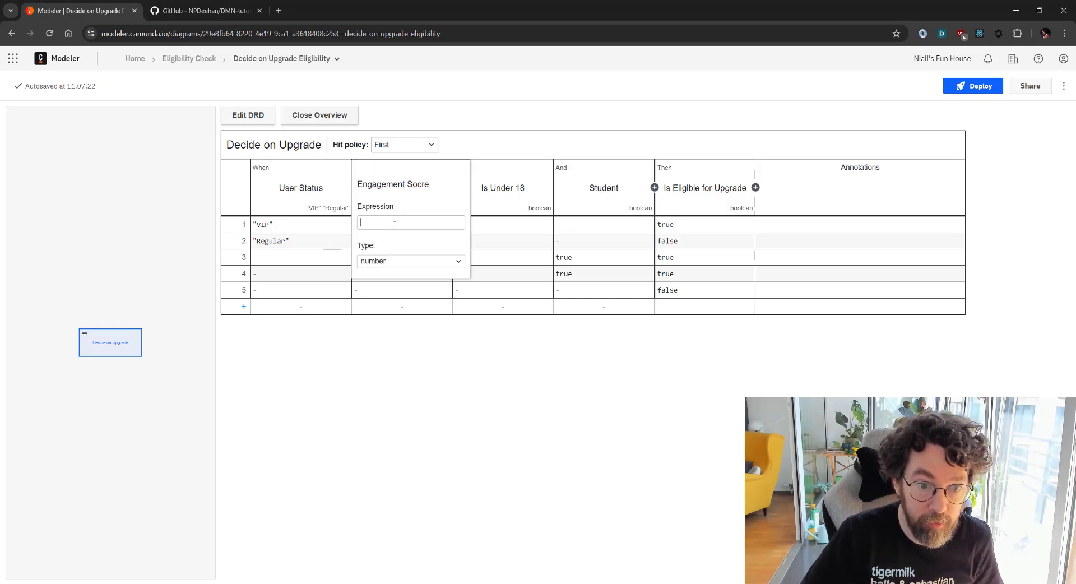
type("CalculateEngagementScore")
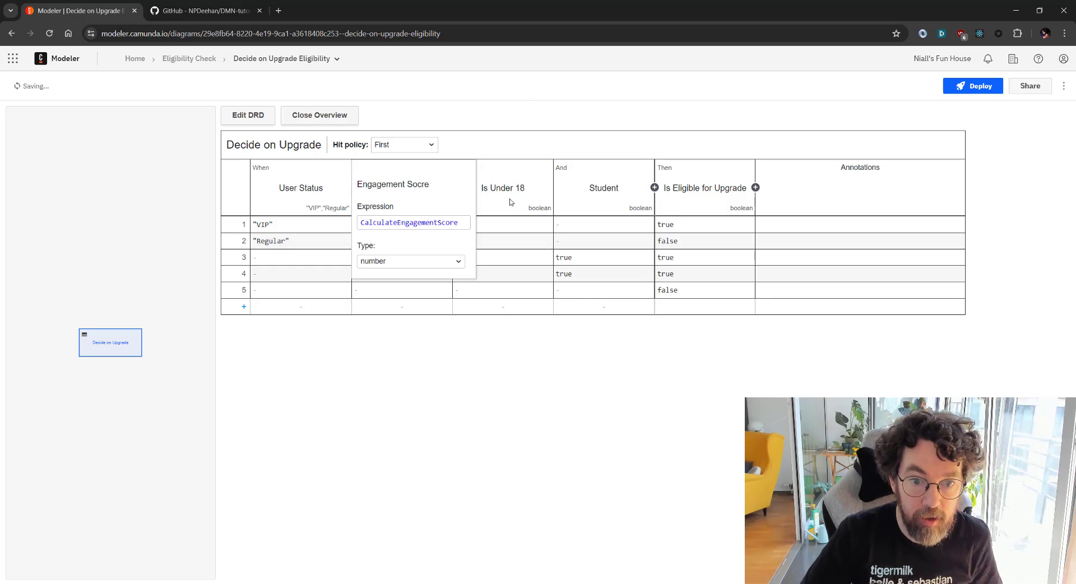
double_click(508, 187)
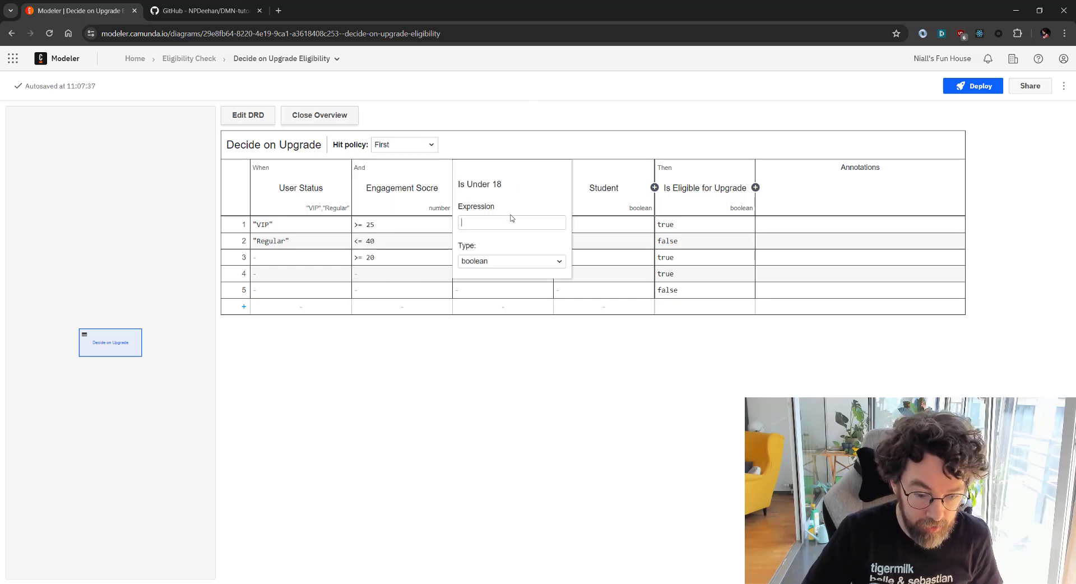
type("Under18")
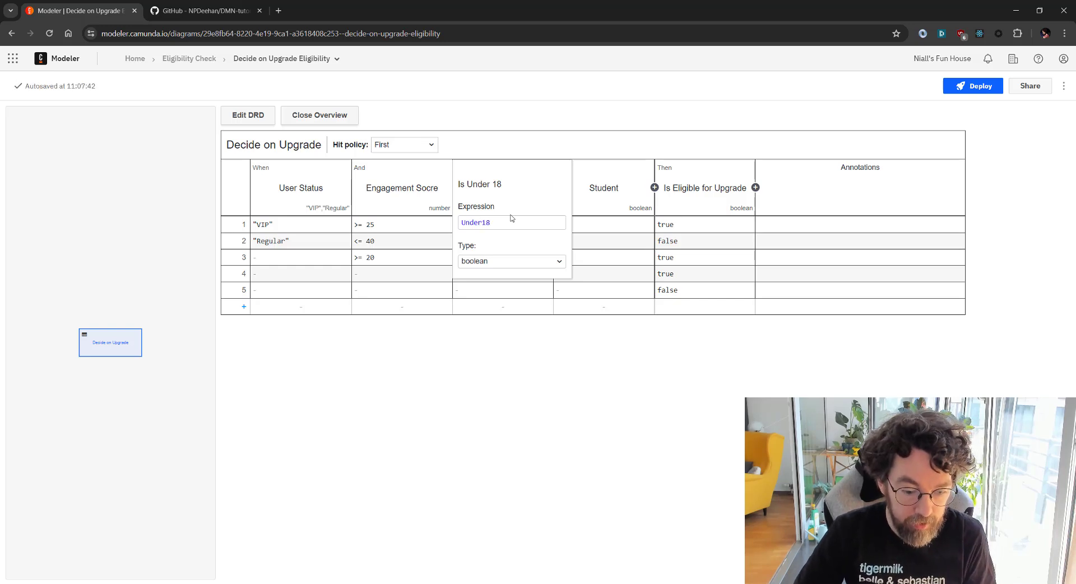
left_click(534, 365)
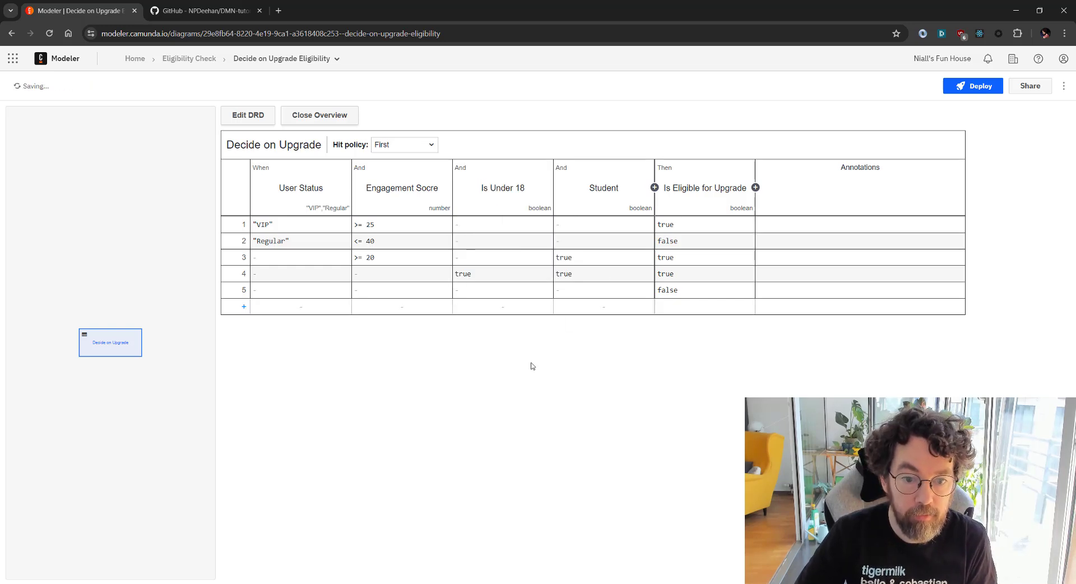
Step: Set the expression of the Student input column to isStudent
double_click(600, 190)
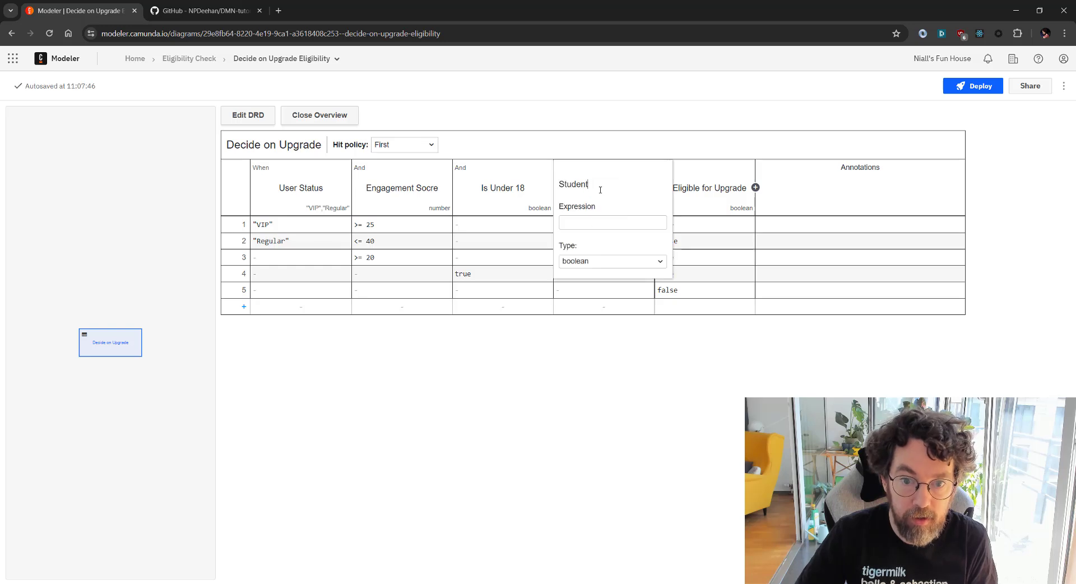
type("isStu")
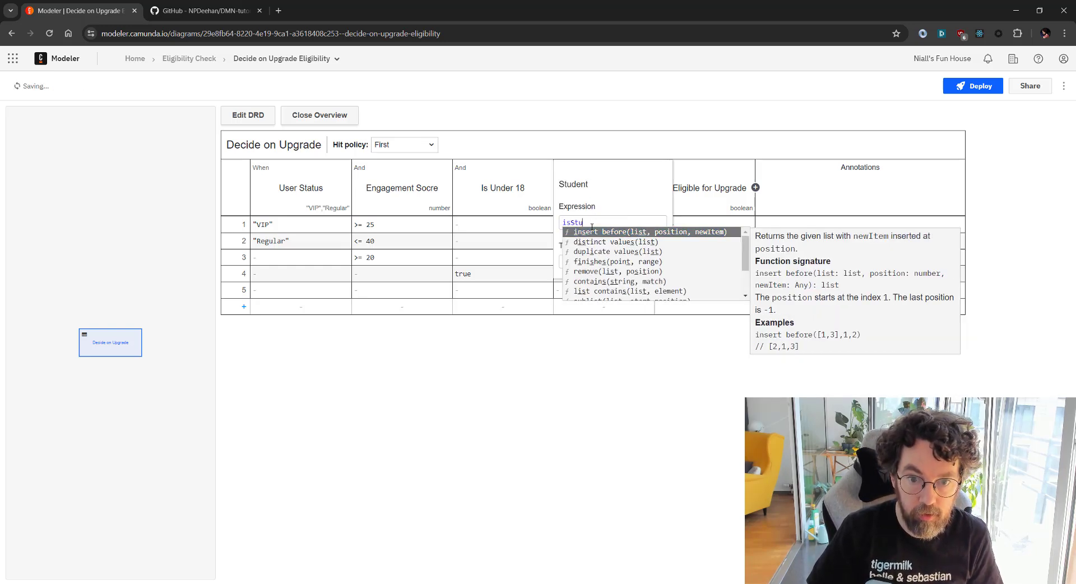
type("dent")
left_click(701, 193)
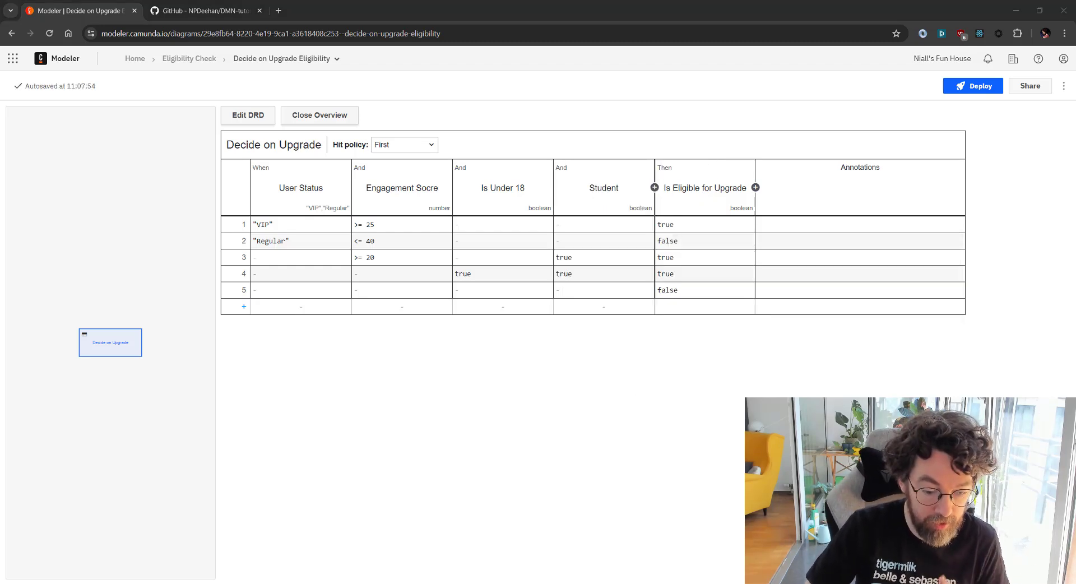
left_click(718, 443)
Step: Set the output name of the Is Eligible for Upgrade column to eligibleForUpgrade
left_click(691, 187)
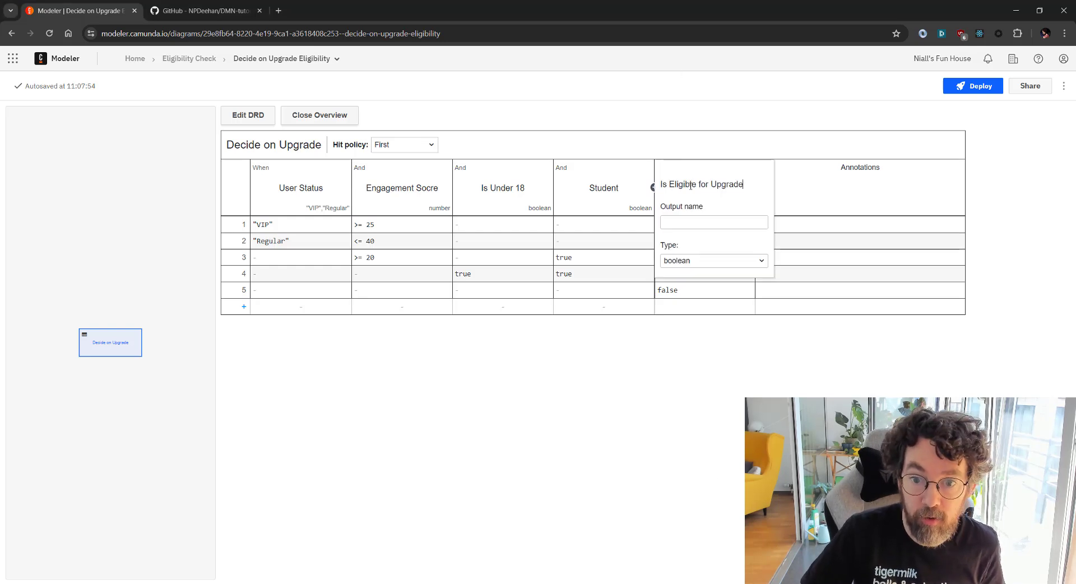
left_click(696, 222)
type("eligibleForUpgrade")
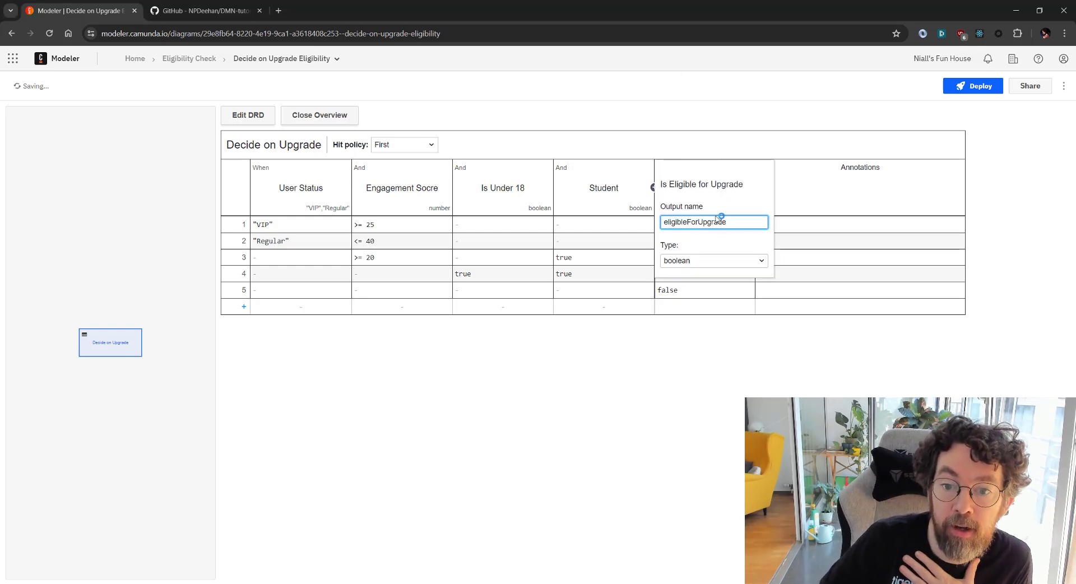
left_click(665, 383)
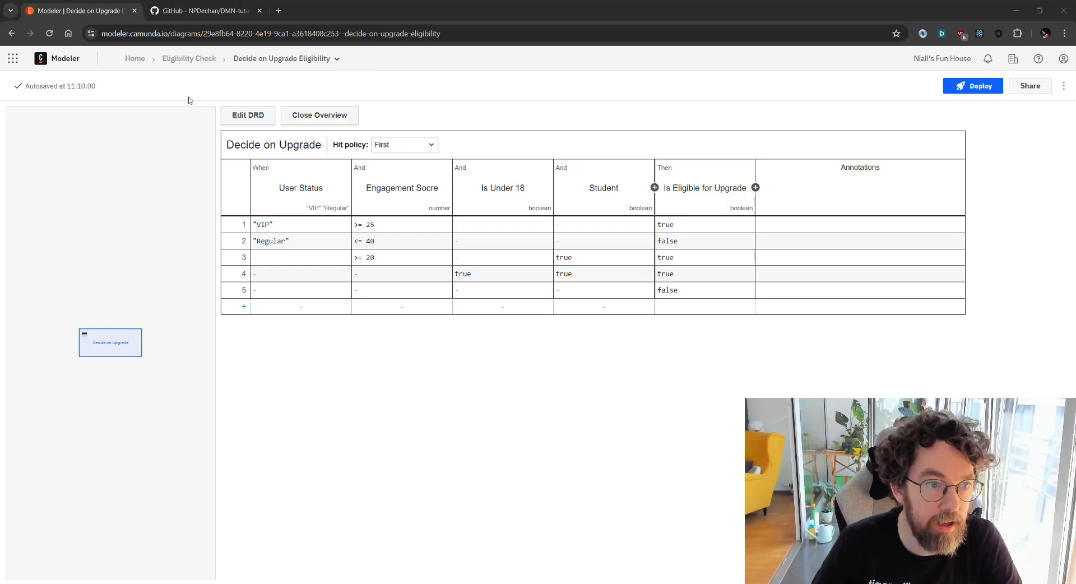
Step: Return to the Eligibility Check project and create a new blank BPMN diagram in it
left_click(191, 63)
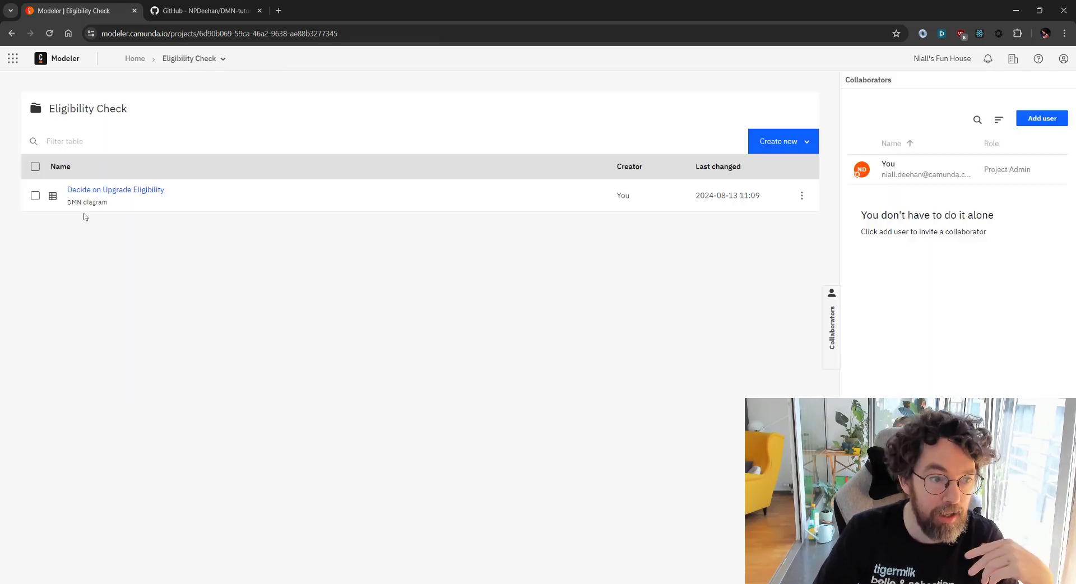
left_click(787, 139)
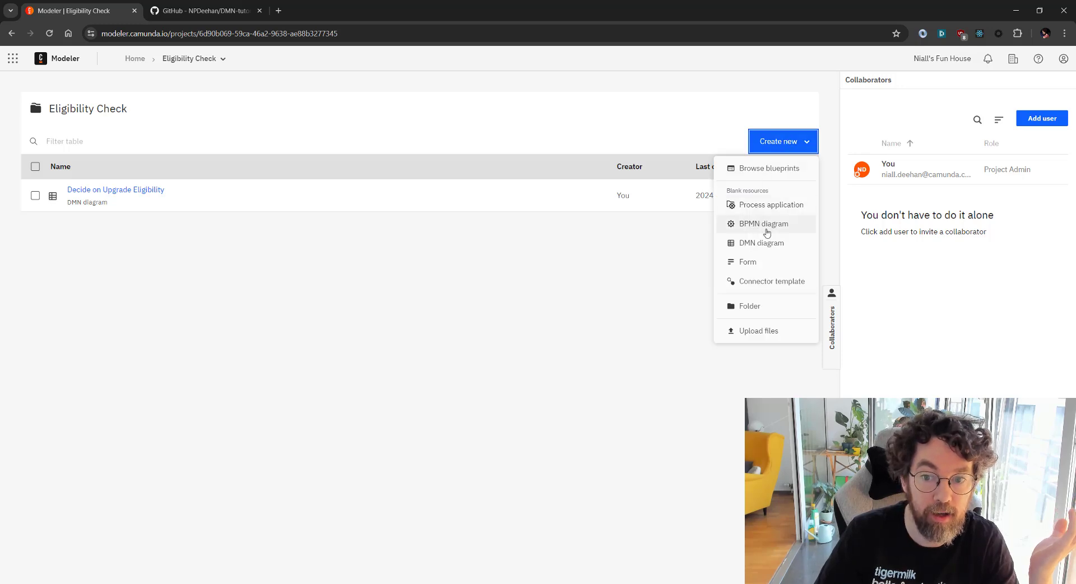
left_click(788, 234)
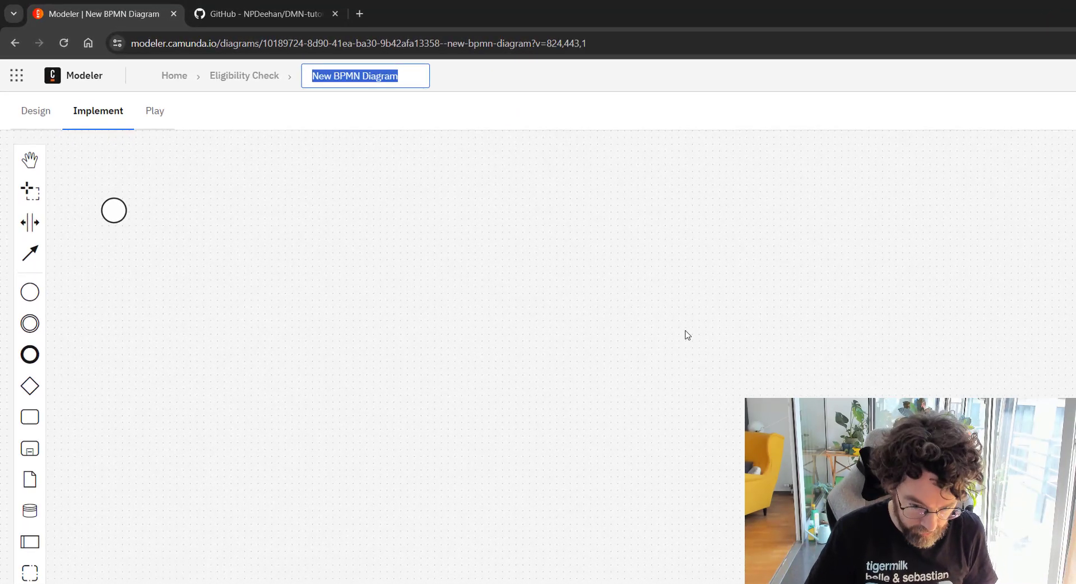
Step: Name the new BPMN diagram "Eligibility Check"
type("E")
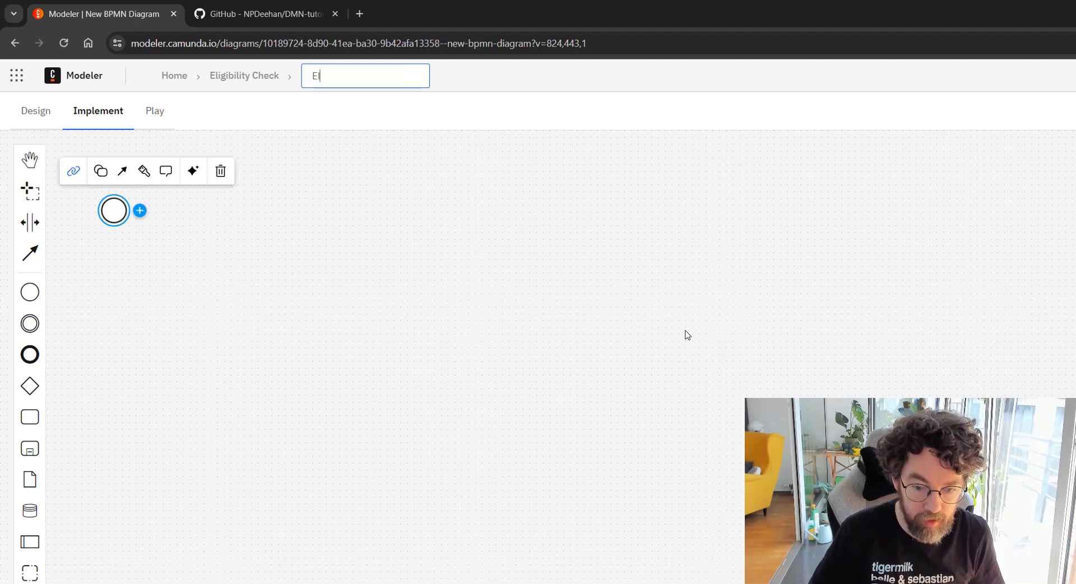
type("legibility C")
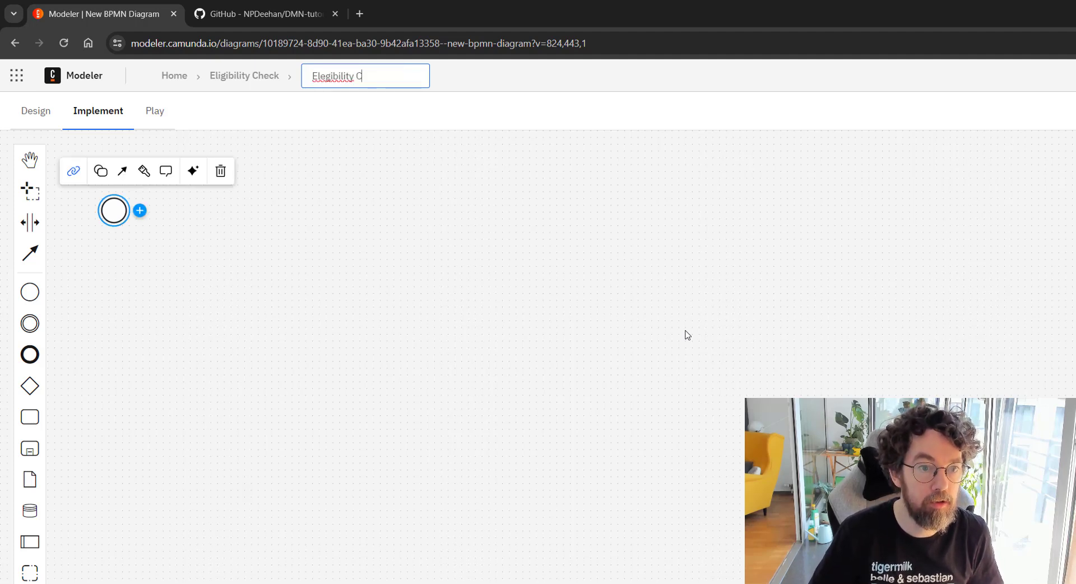
right_click(326, 74)
left_click(409, 88)
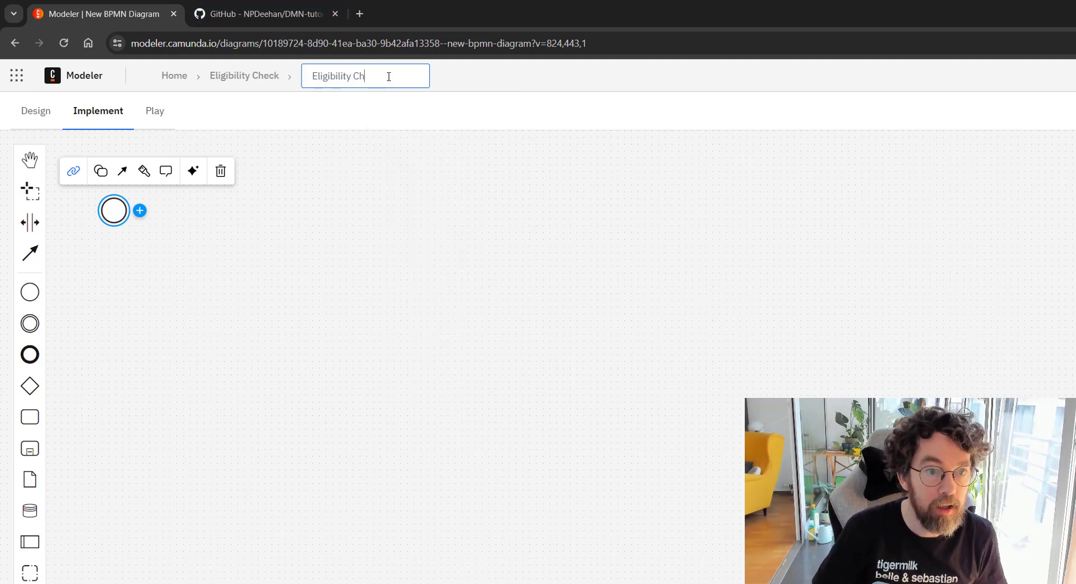
type("heck")
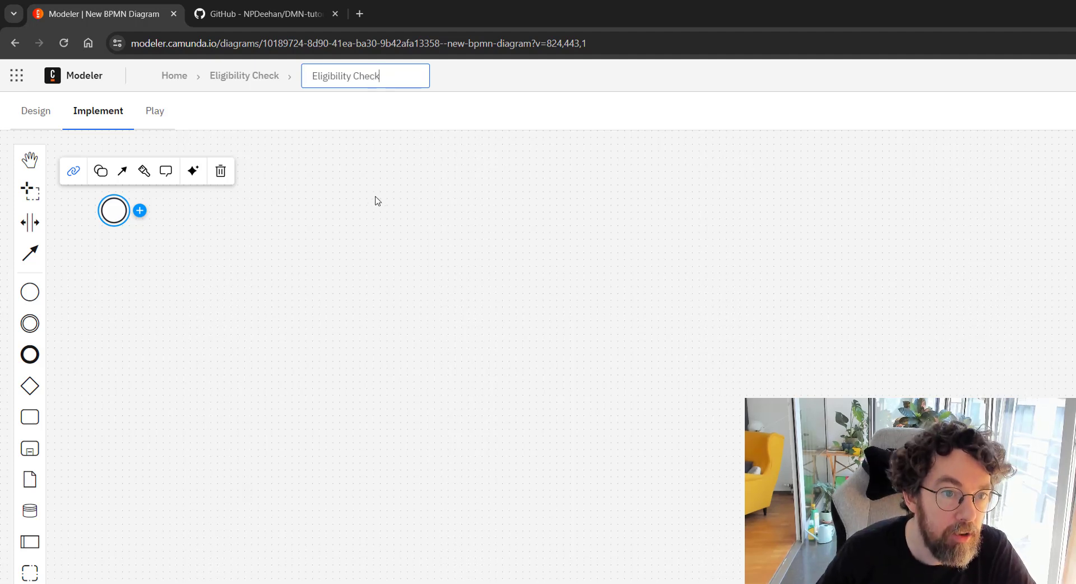
left_click(234, 317)
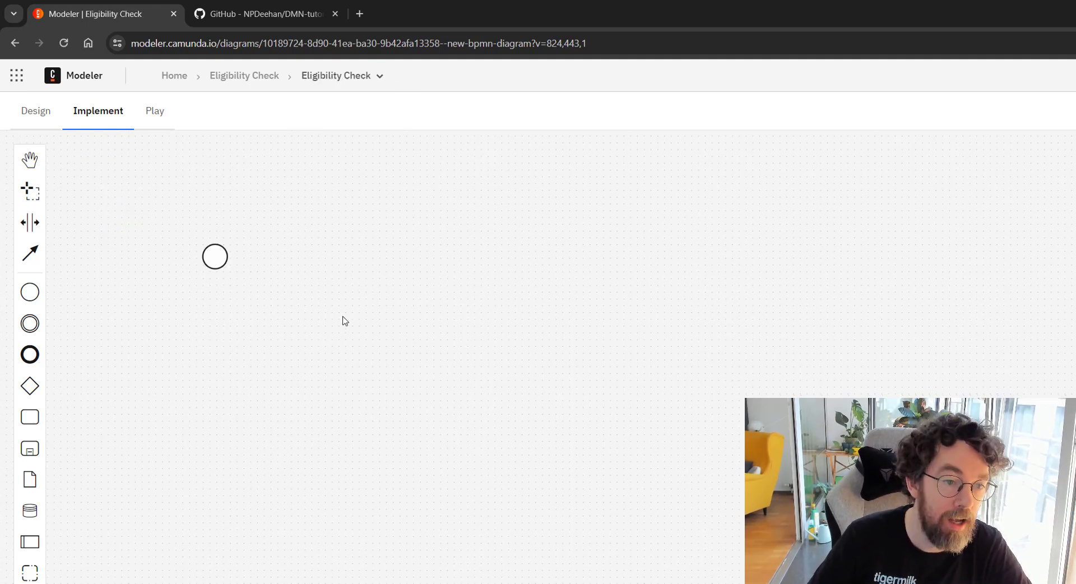
Step: Label the start event "Check if user is eligible for an upgrade"
left_click(208, 258)
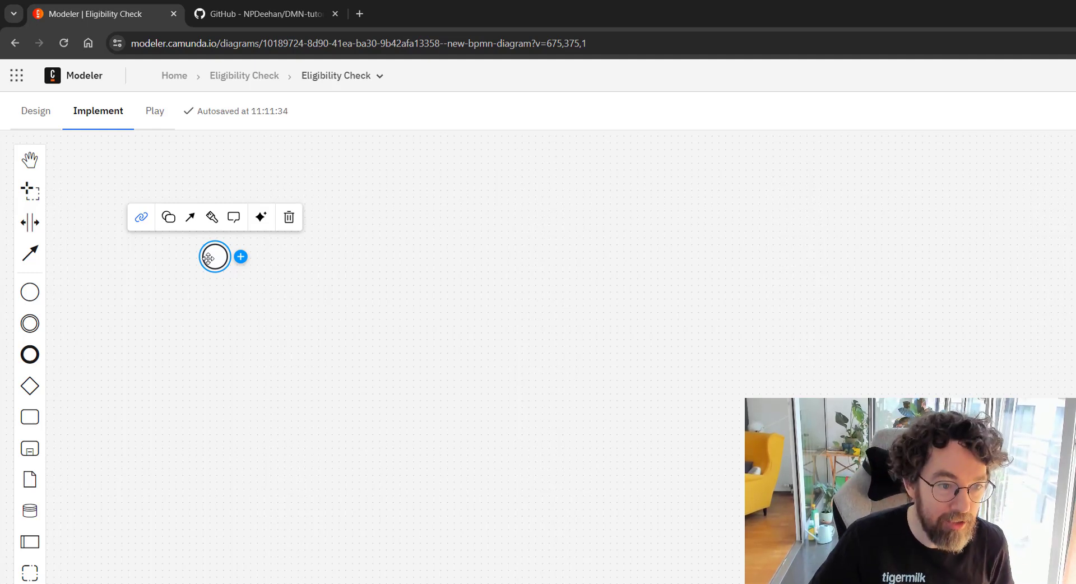
double_click(209, 258)
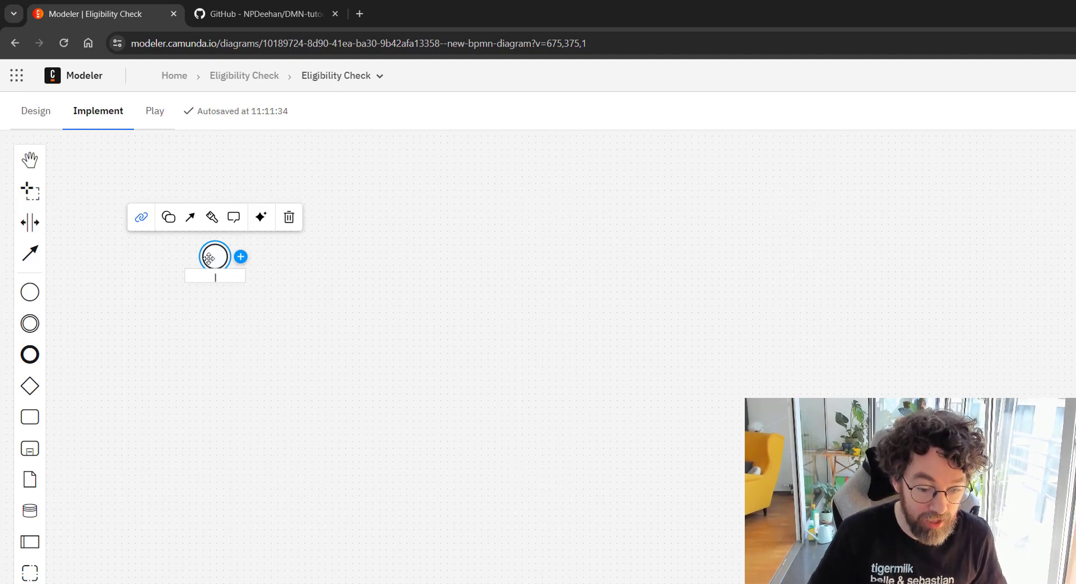
type("Chec")
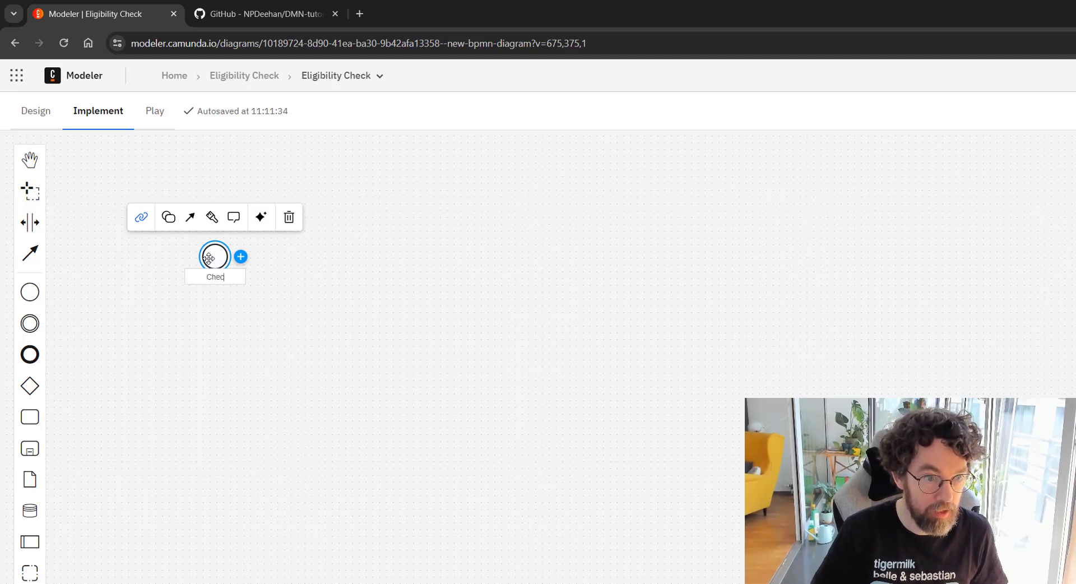
type("k if user is ")
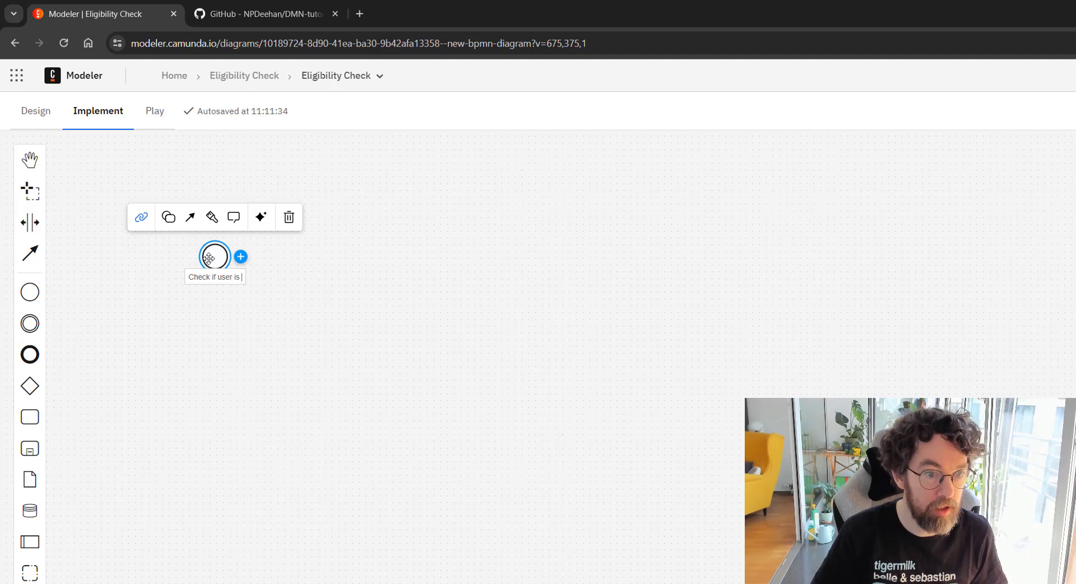
type("elig")
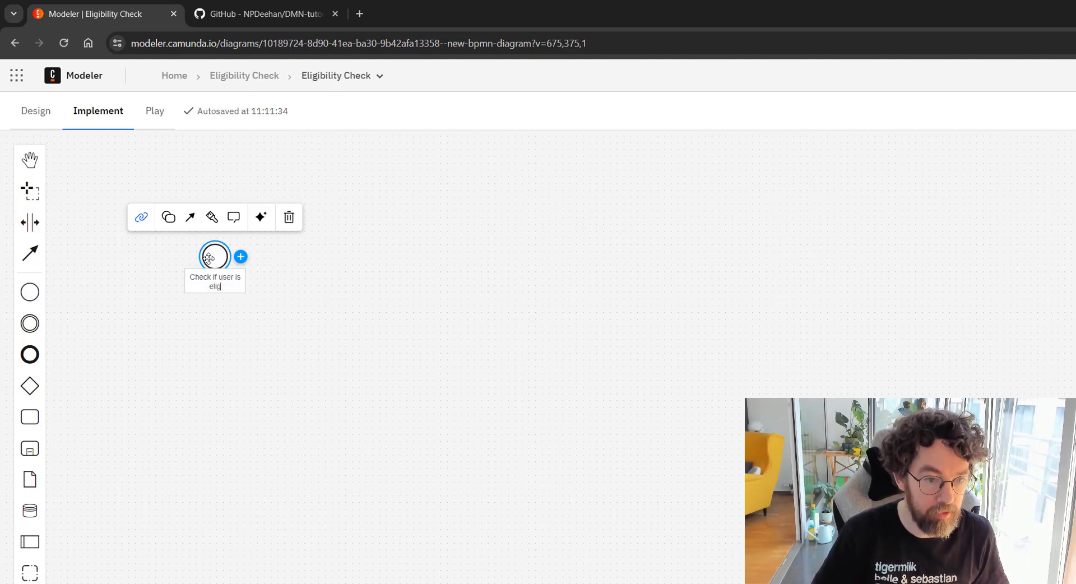
type("e")
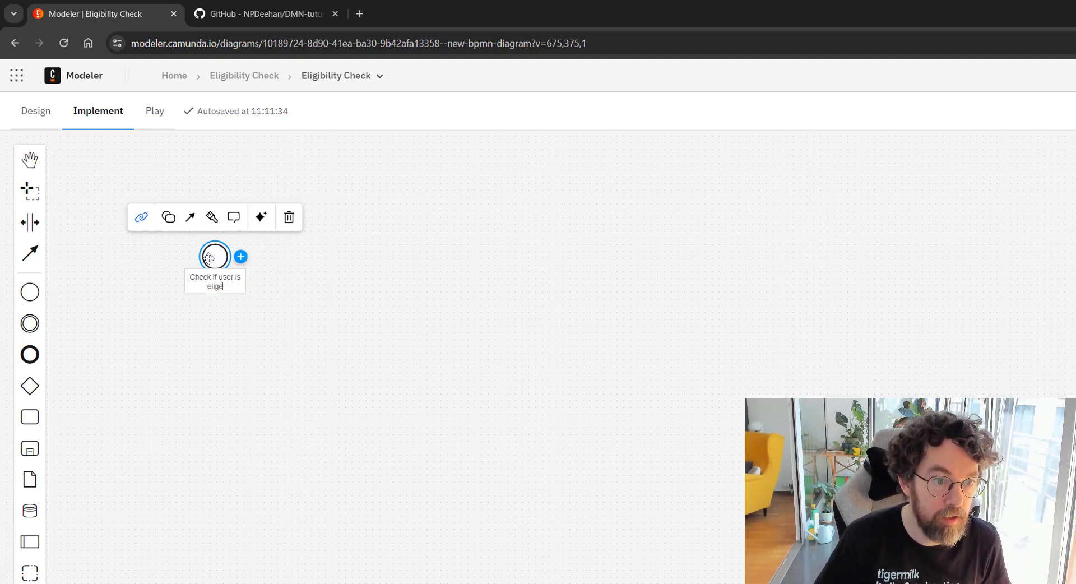
type("b")
key("BackSpace")
key("BackSpace")
type("ib")
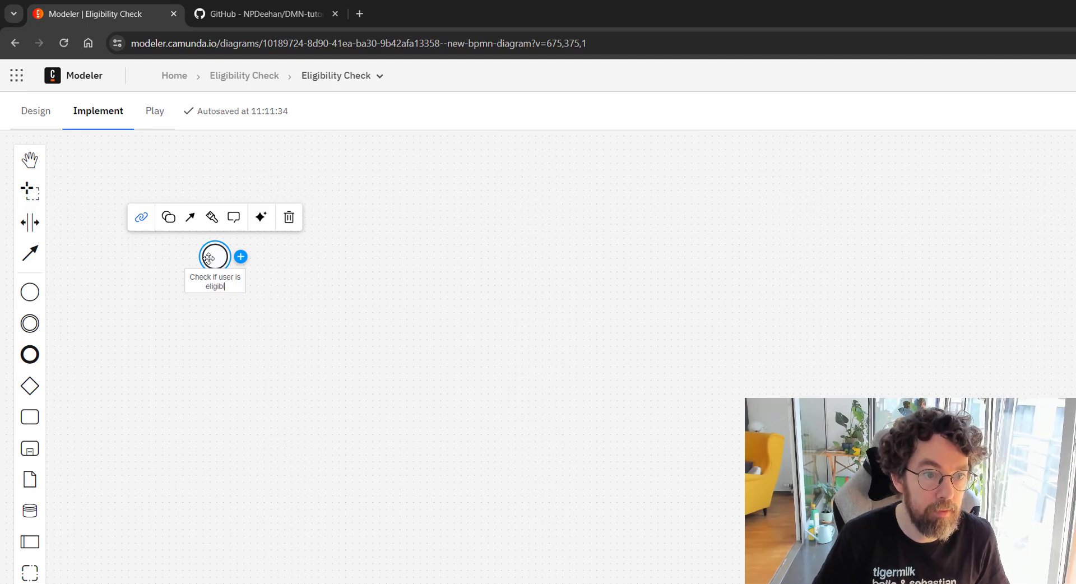
type("le for an upgrade")
left_click(464, 377)
left_click(456, 378)
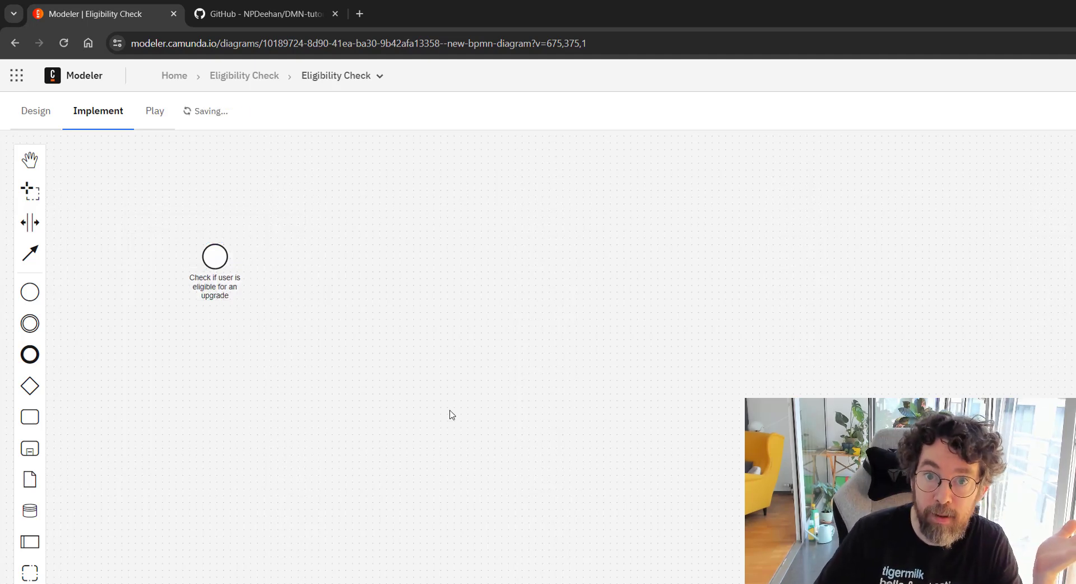
Step: Append an end event to the start event and move it farther along the same line to leave room between them
left_click(216, 253)
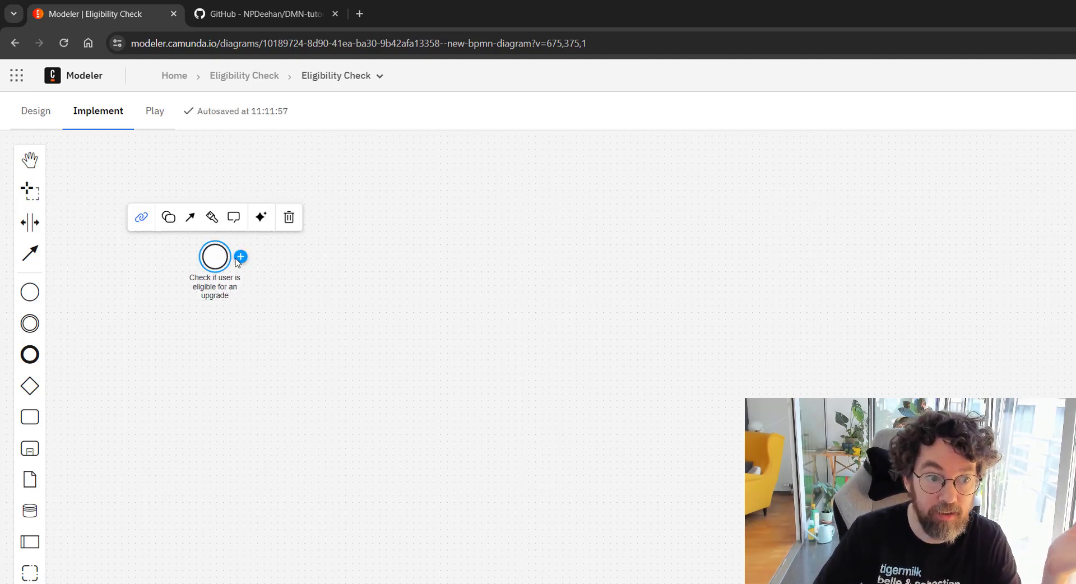
left_click(237, 256)
left_click(241, 279)
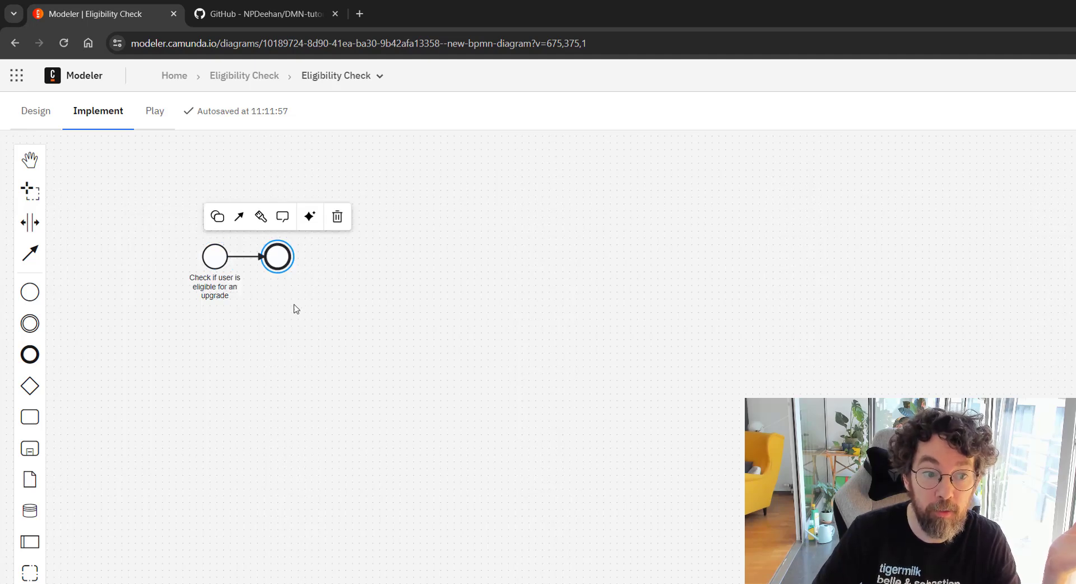
left_click_drag(332, 261, 493, 264)
Step: Label the end event "Check Complete"
double_click(499, 258)
type("Check Complete")
left_click(699, 421)
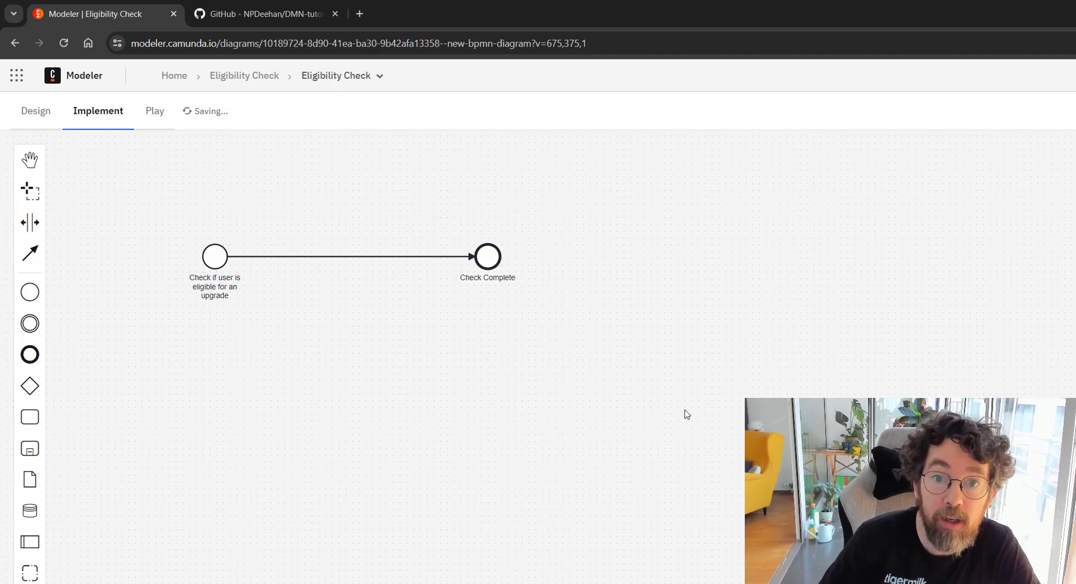
Step: Insert a task into the flow between the start and end events and change it to a business rule task
left_click(21, 422)
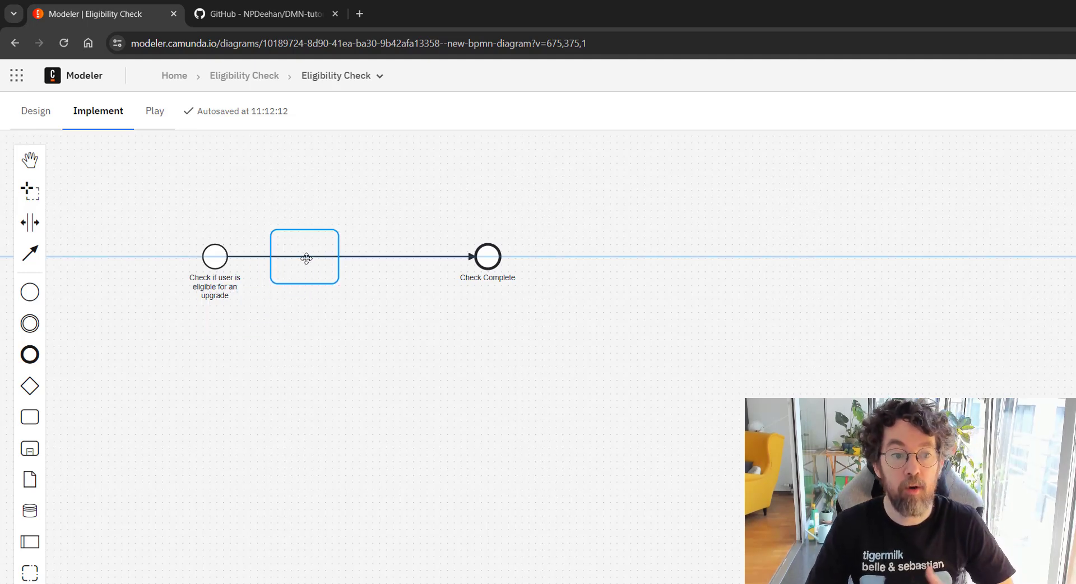
left_click(307, 259)
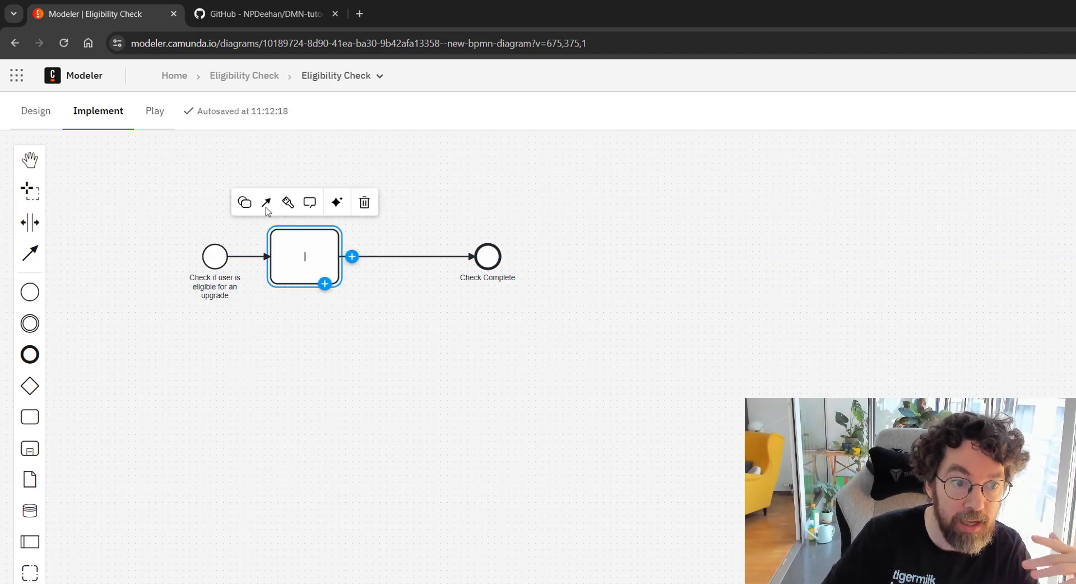
left_click(247, 203)
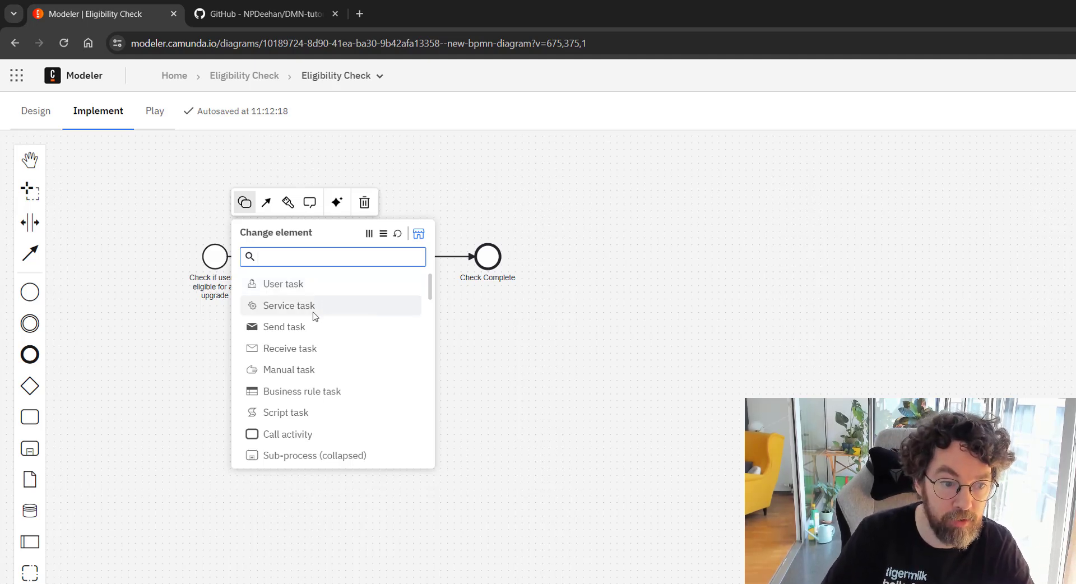
left_click(346, 397)
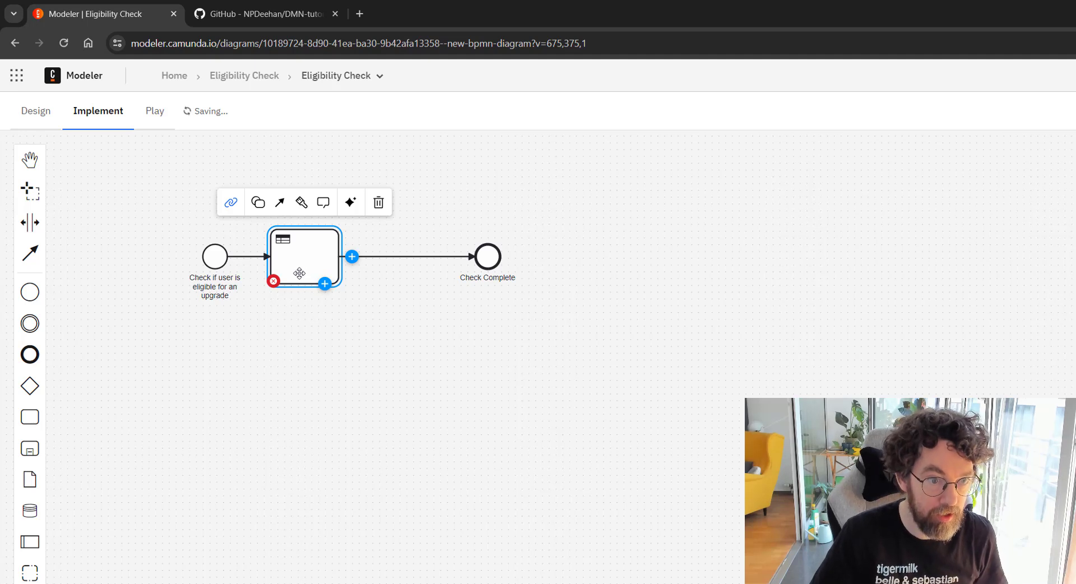
Step: Label the business rule task "Decide on Eligibility"
double_click(299, 273)
type("Decide ")
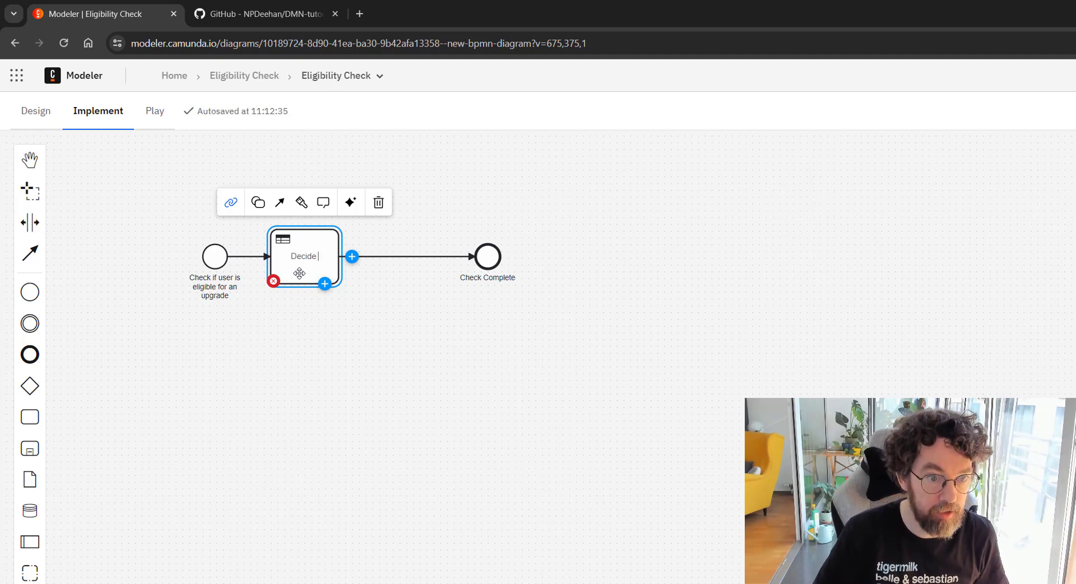
type("on Eligibility")
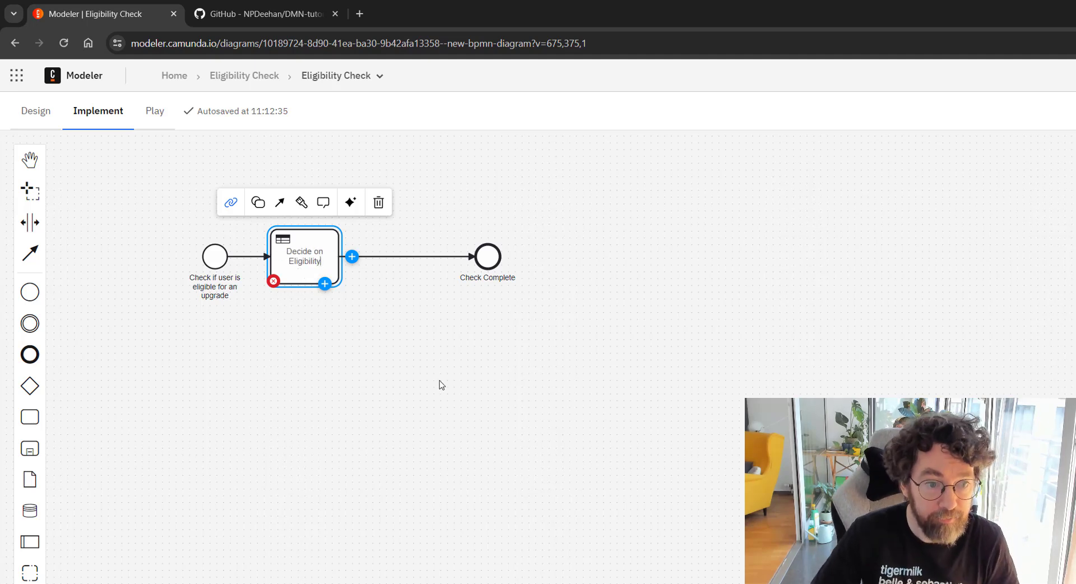
left_click(442, 385)
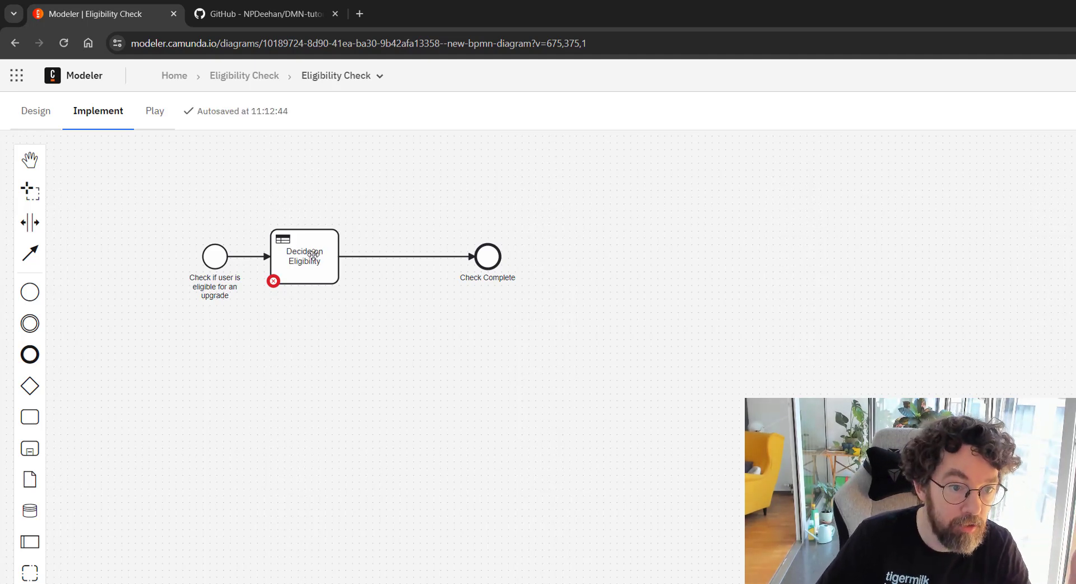
Step: Link the "Decide on Eligibility" task to the "Decide on Upgrade Eligibility" decision
left_click(310, 255)
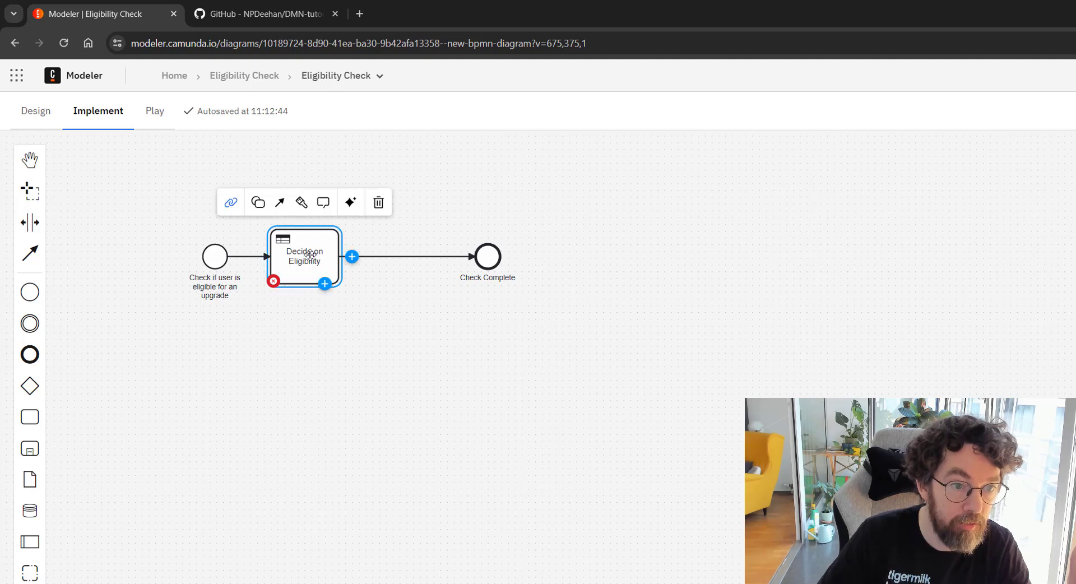
left_click(230, 206)
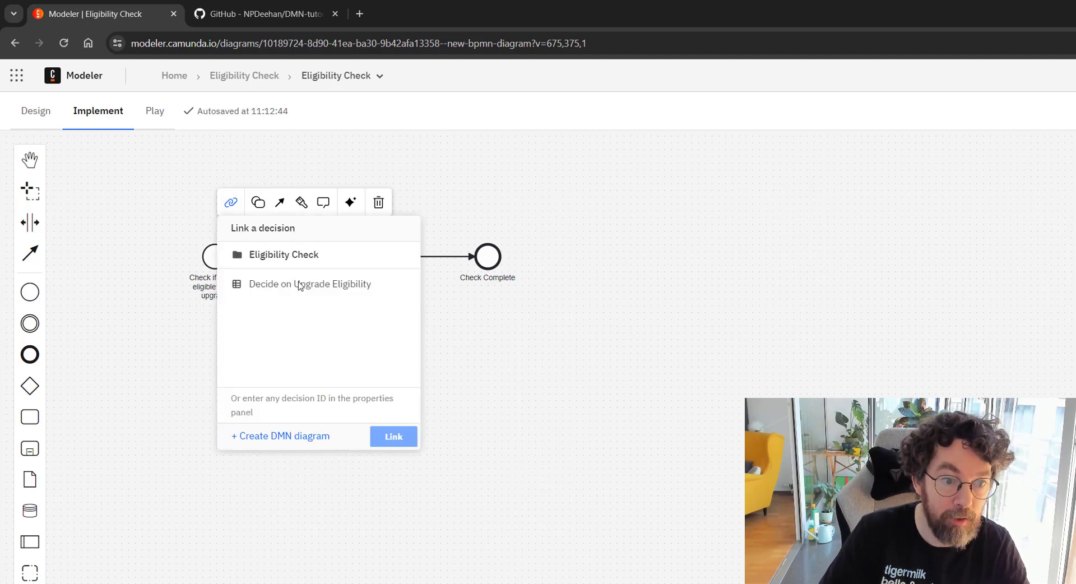
left_click(329, 292)
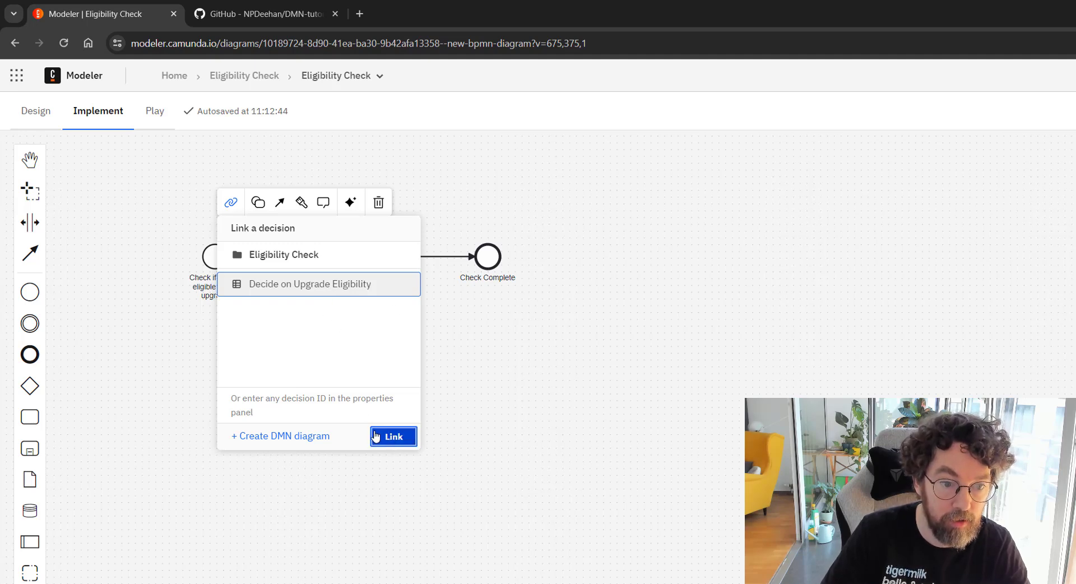
left_click(446, 415)
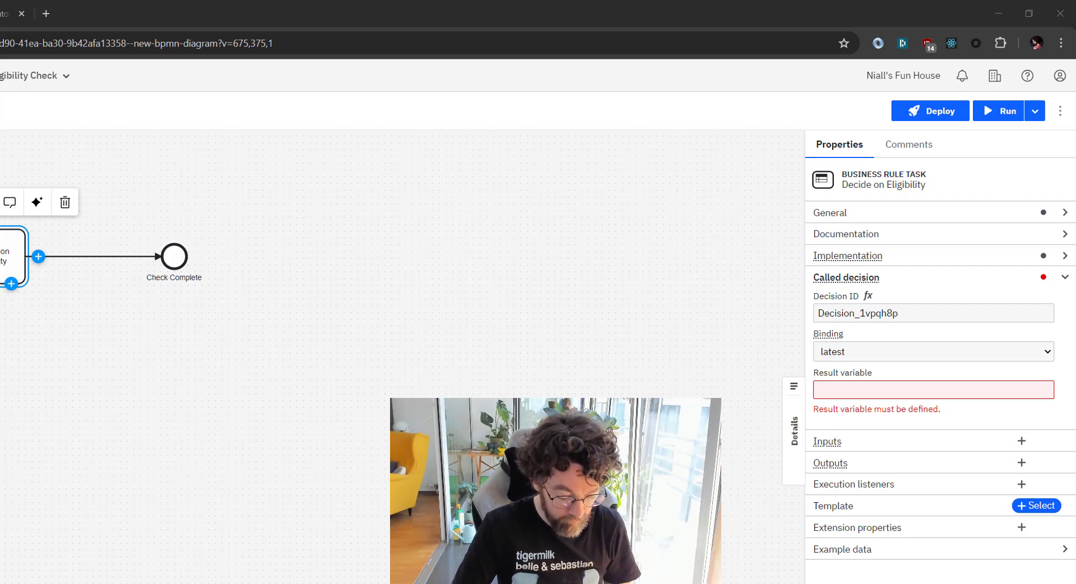
Step: Set the result variable of the "Decide on Eligibility" task's called decision to "eligibleForUpgrade"
left_click(224, 435)
left_click(8, 247)
left_click(835, 391)
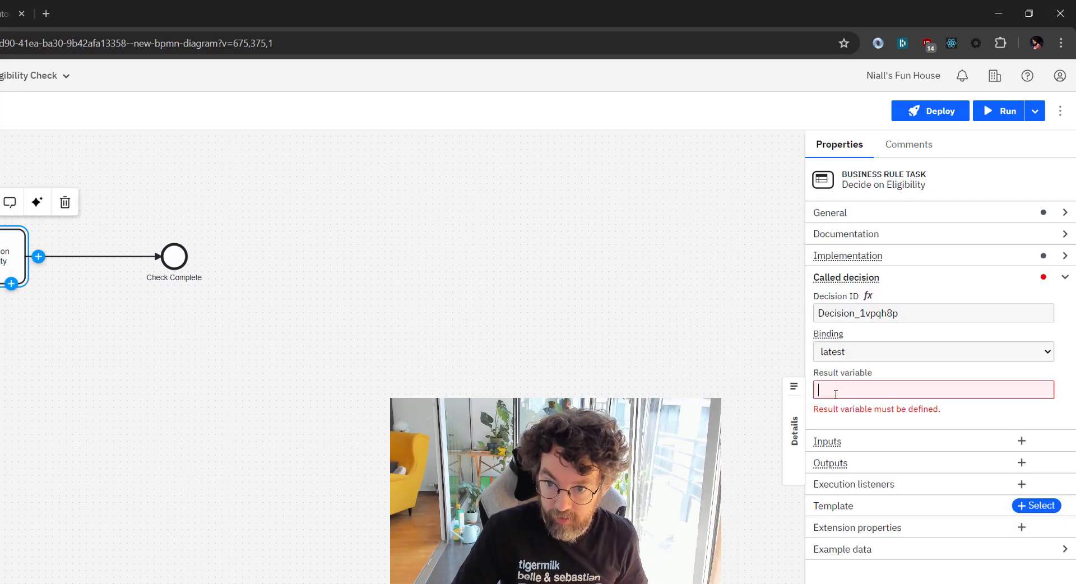
type("eligibleForUpgrade")
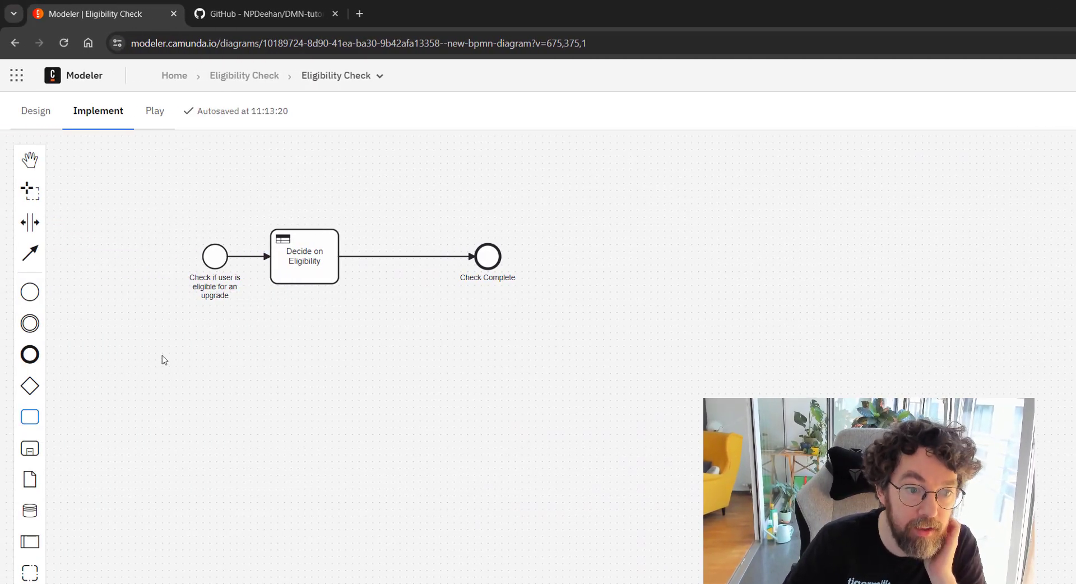
Step: Insert another task between "Decide on Eligibility" and the end event and change it to a user task
left_click_drag(203, 343, 416, 257)
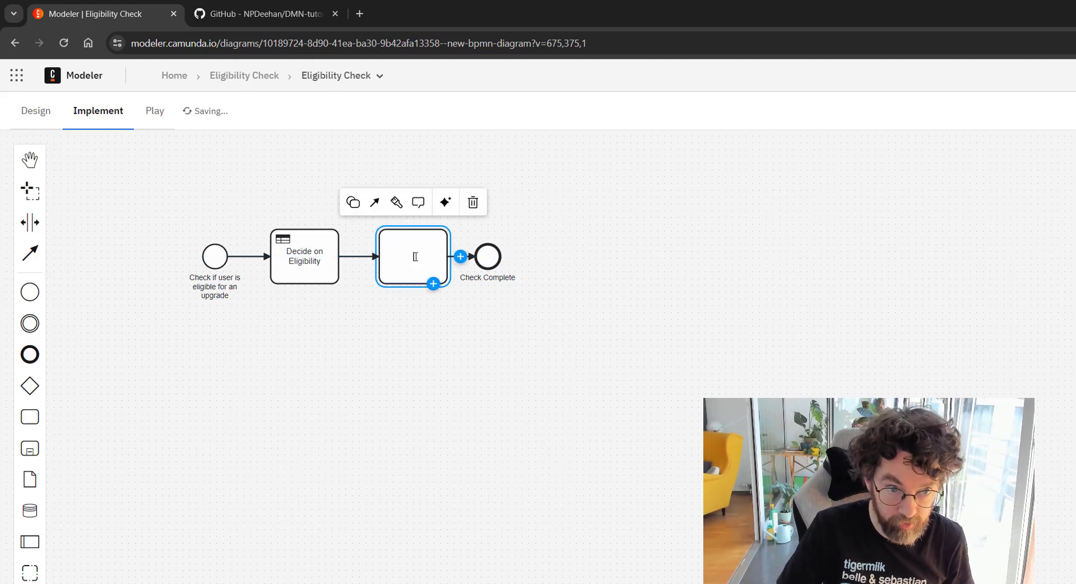
left_click(353, 202)
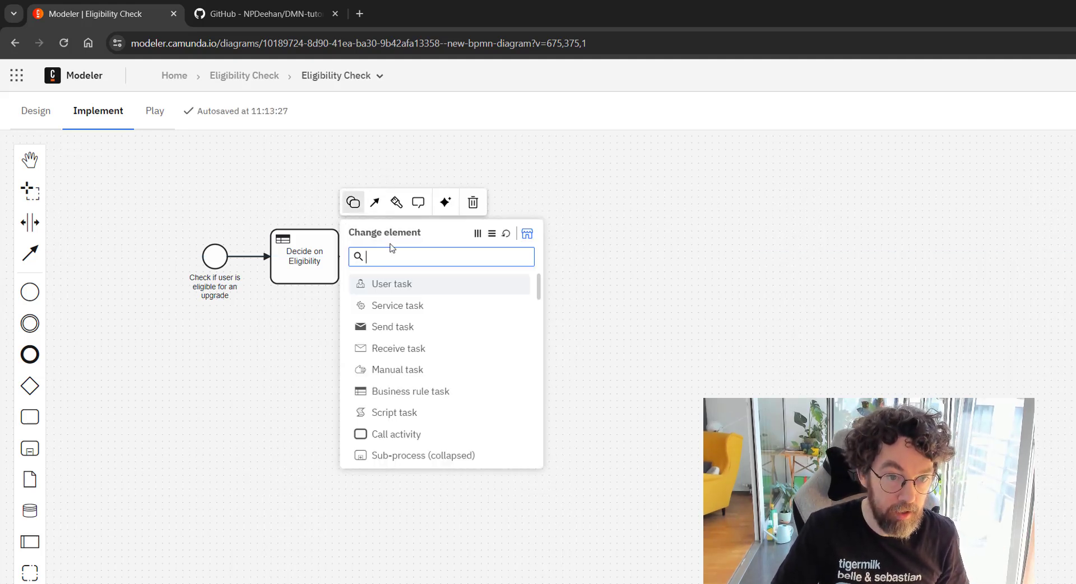
type("Check")
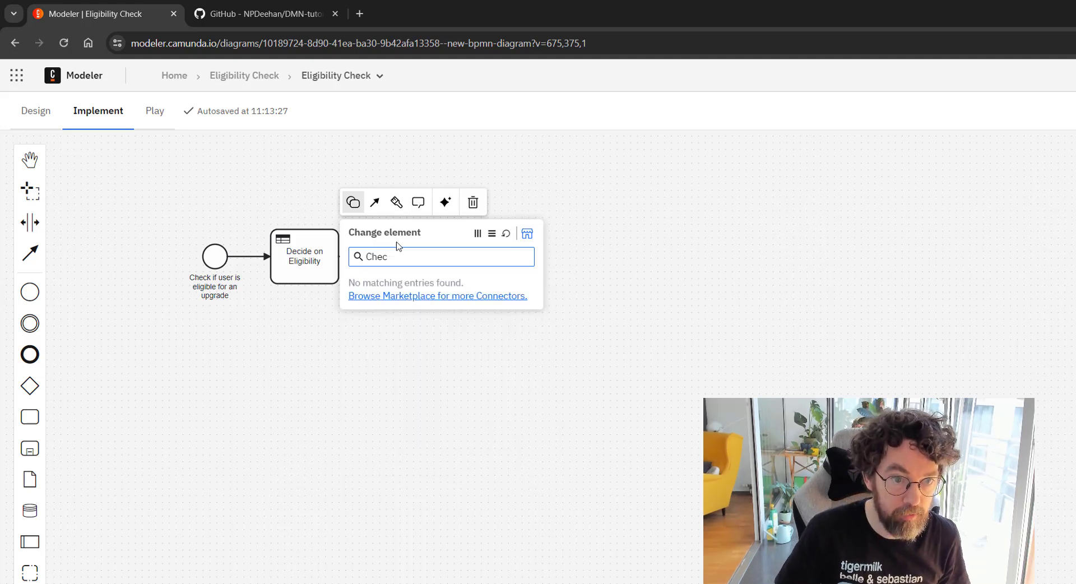
key("BackSpace")
key("BackSpace")
key("BackSpace")
key("BackSpace")
type("user")
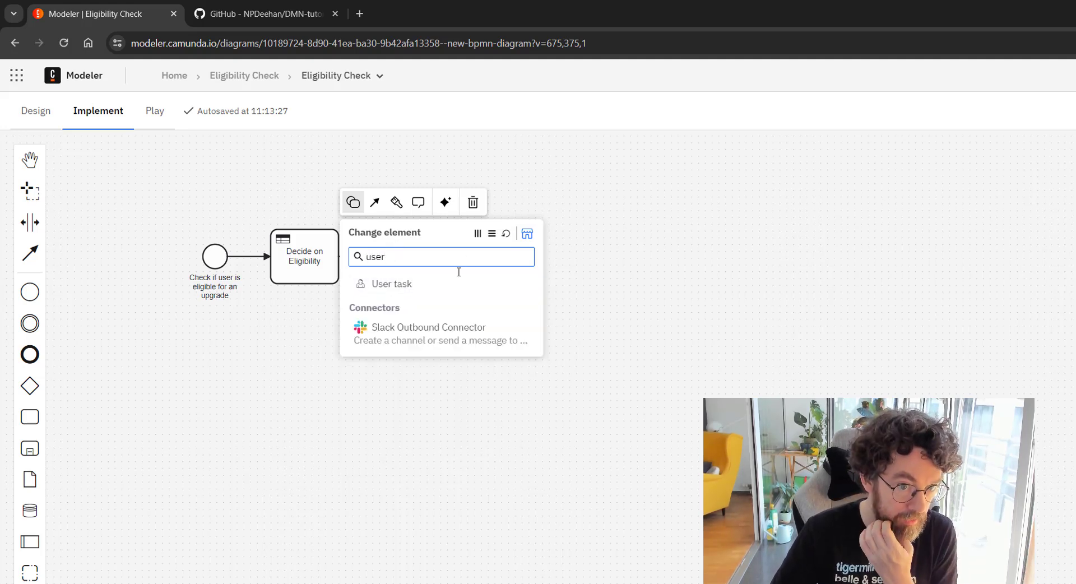
left_click(440, 290)
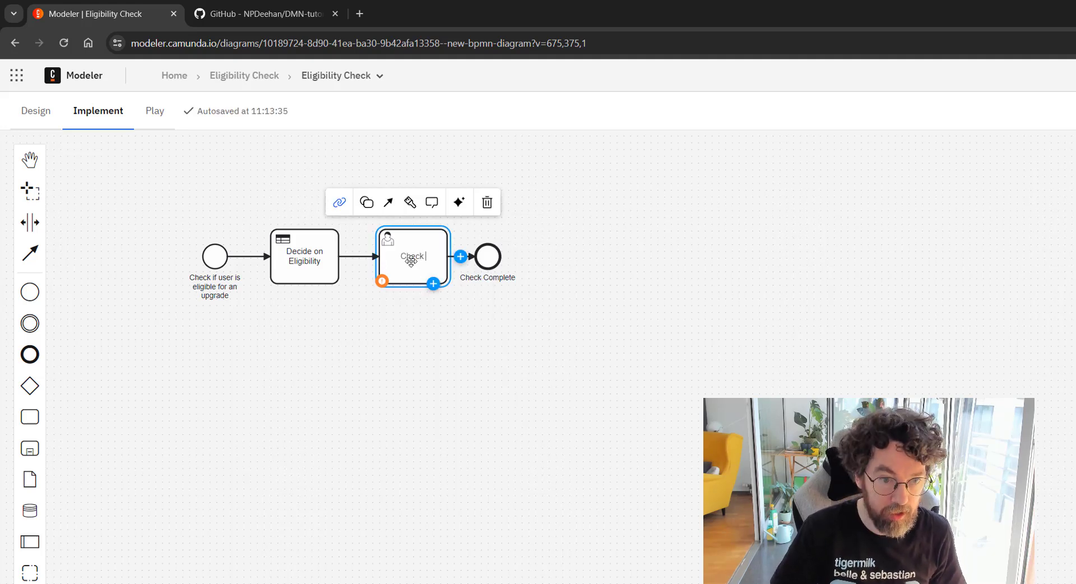
Step: Label the user task "Check If User is Eligible"
type("If User is Eligi")
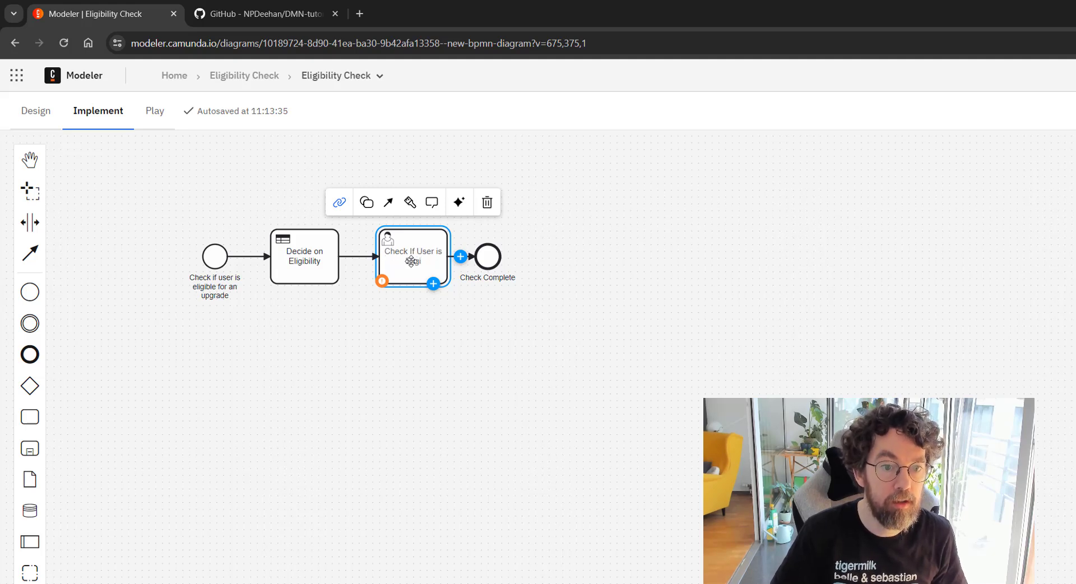
type("ble")
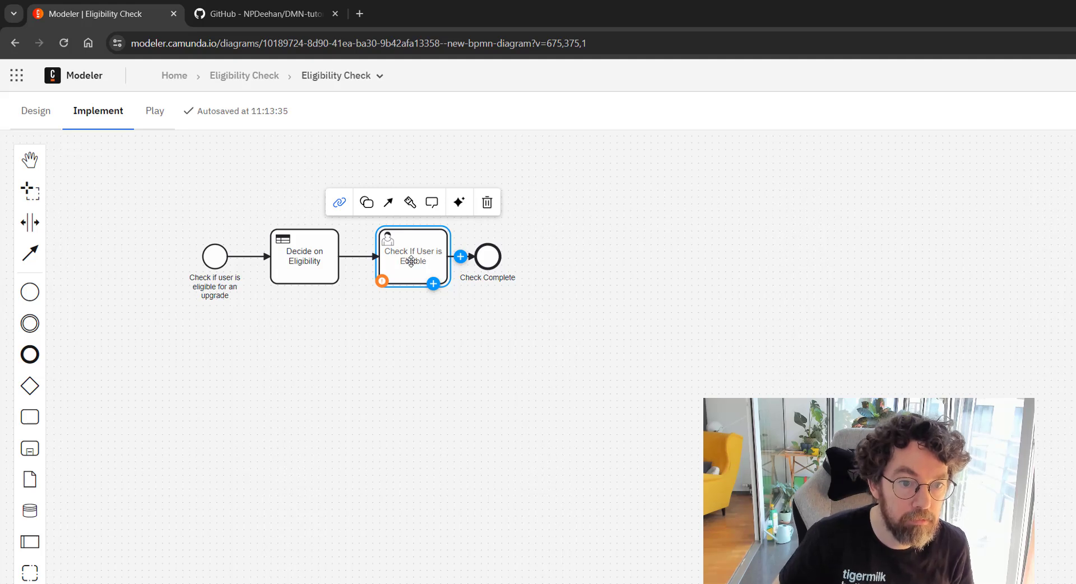
key("Return")
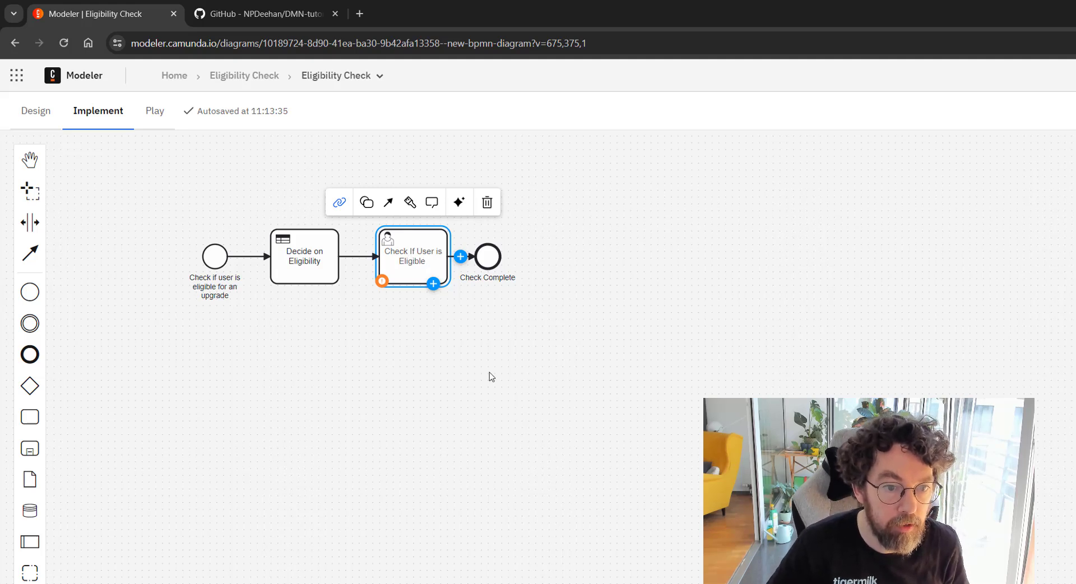
left_click(560, 373)
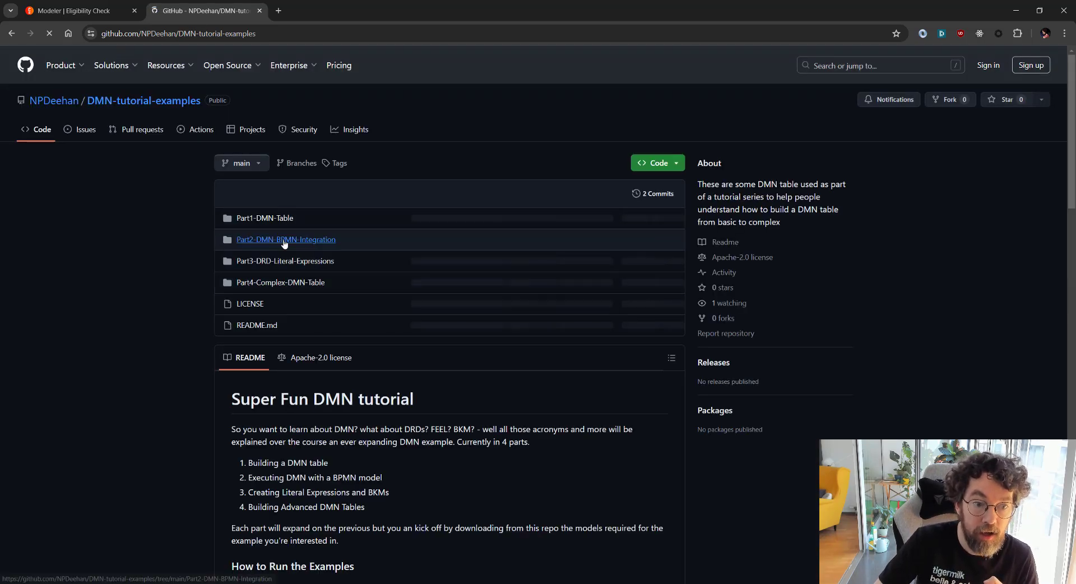
Step: View the Part2-DMN-BPMN-Integration folder on GitHub, then upload its "Enter User Details" and "See if User is Eligible" forms to the Eligibility Check project in Modeler
left_click(283, 241)
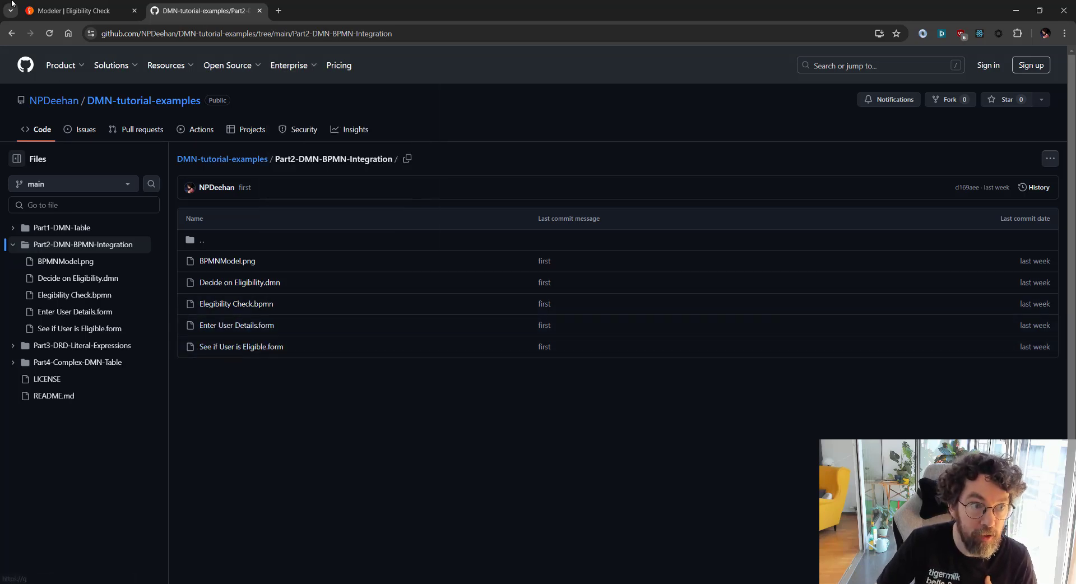
left_click(57, 11)
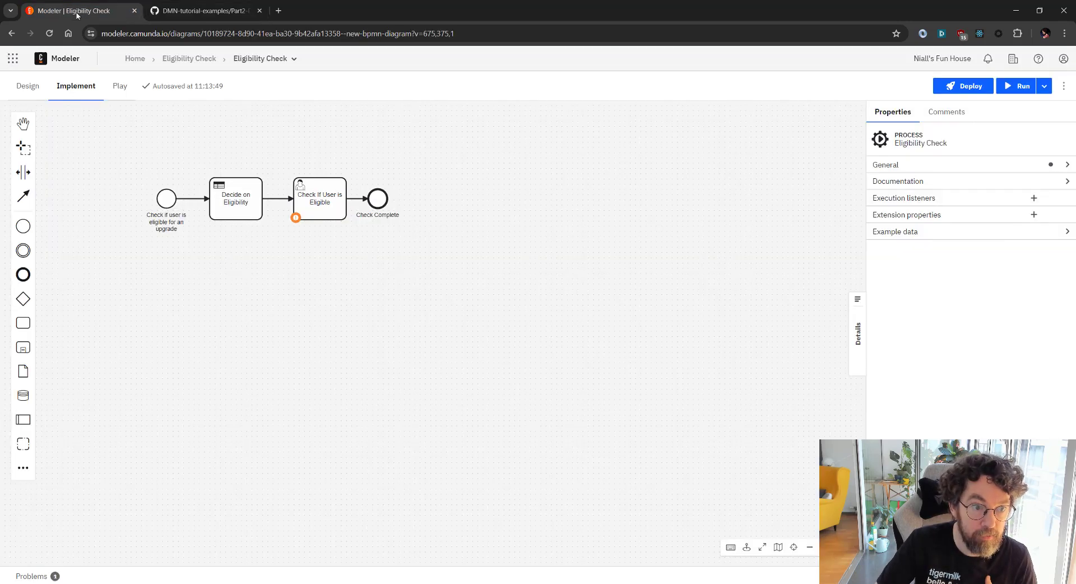
left_click(185, 59)
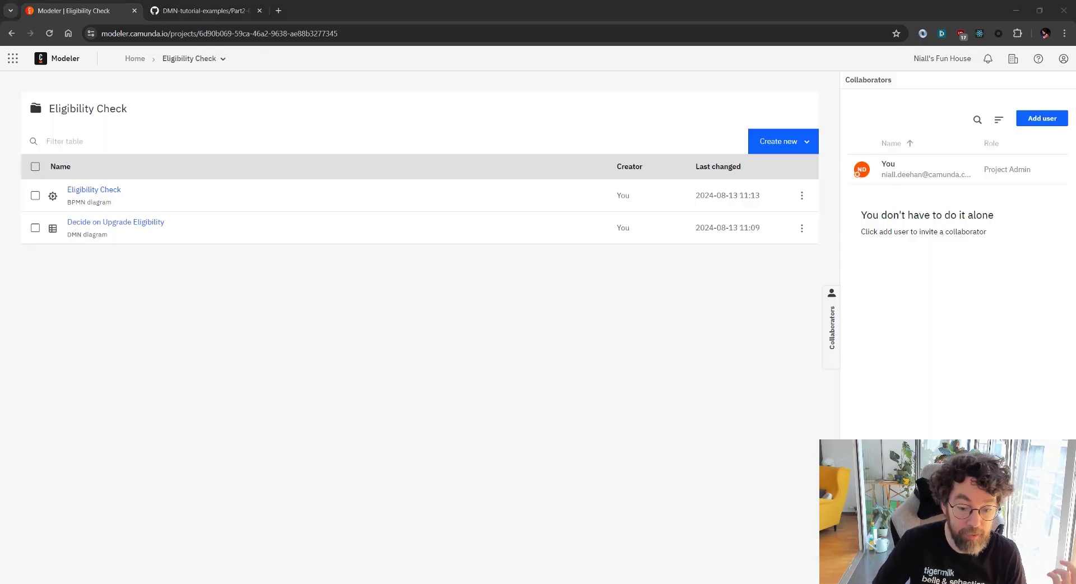
left_click_drag(404, 583, 263, 354)
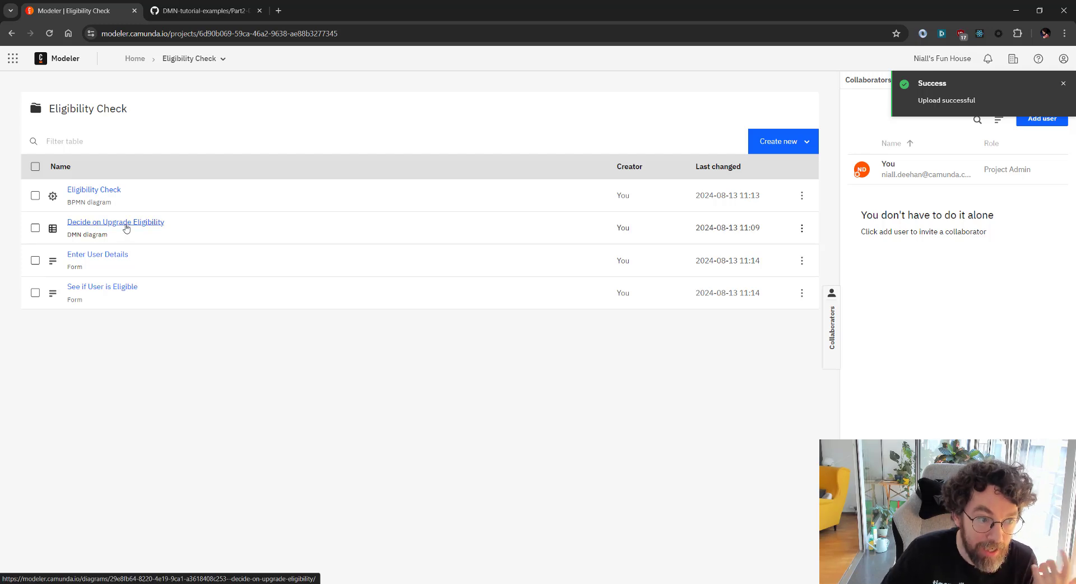
Step: In the Eligibility Check BPMN diagram, link the "Enter User Details" form to the start event and preview the linked form
left_click(88, 191)
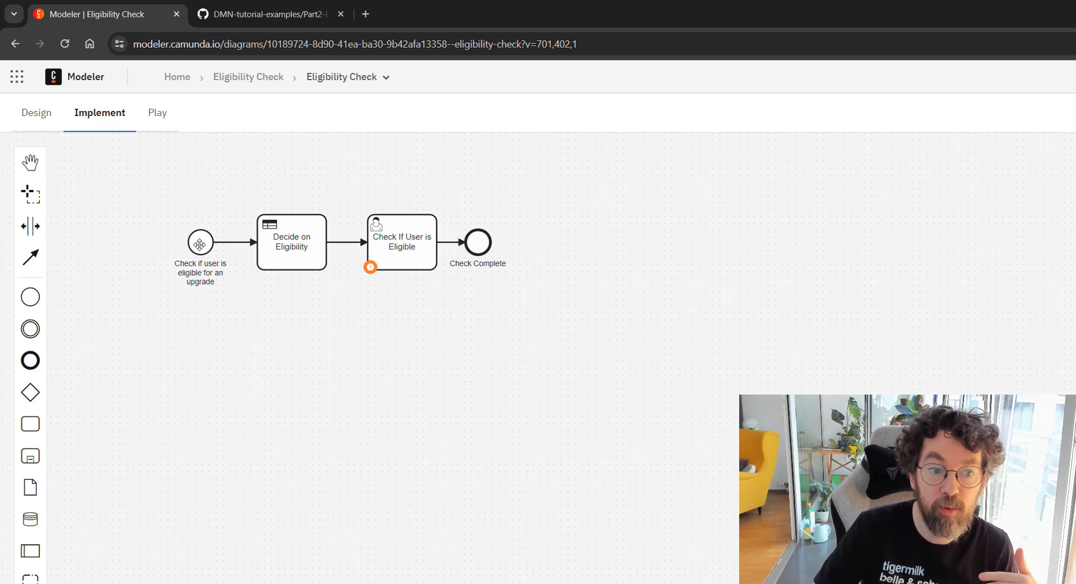
left_click(199, 244)
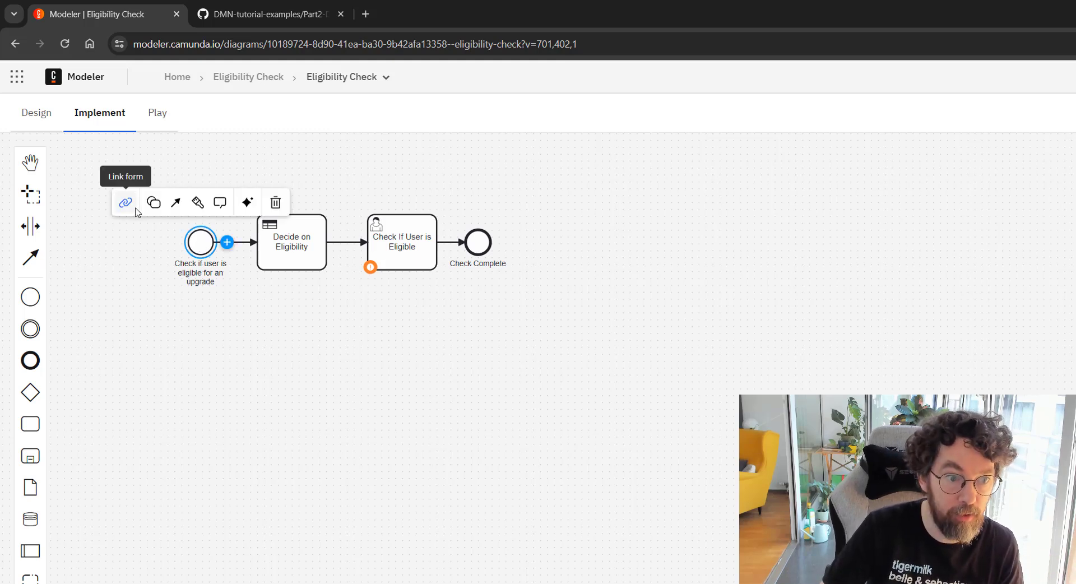
left_click(127, 203)
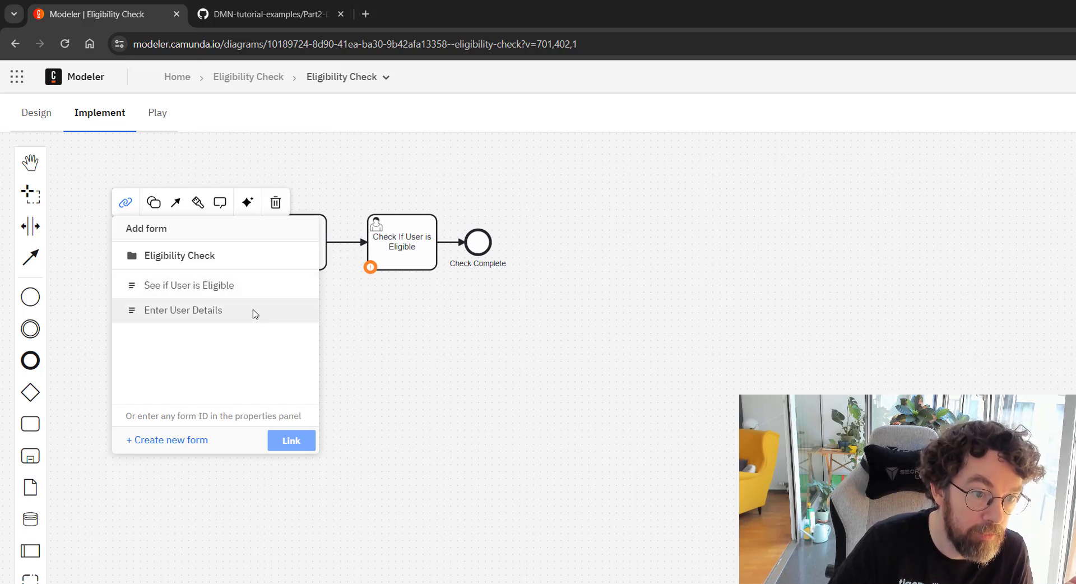
left_click(254, 312)
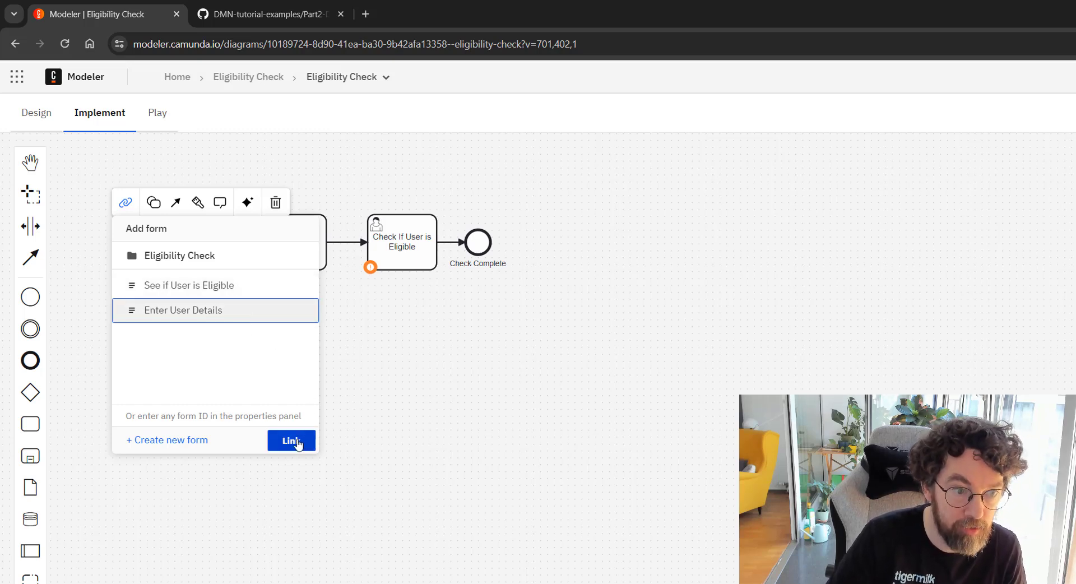
left_click(299, 441)
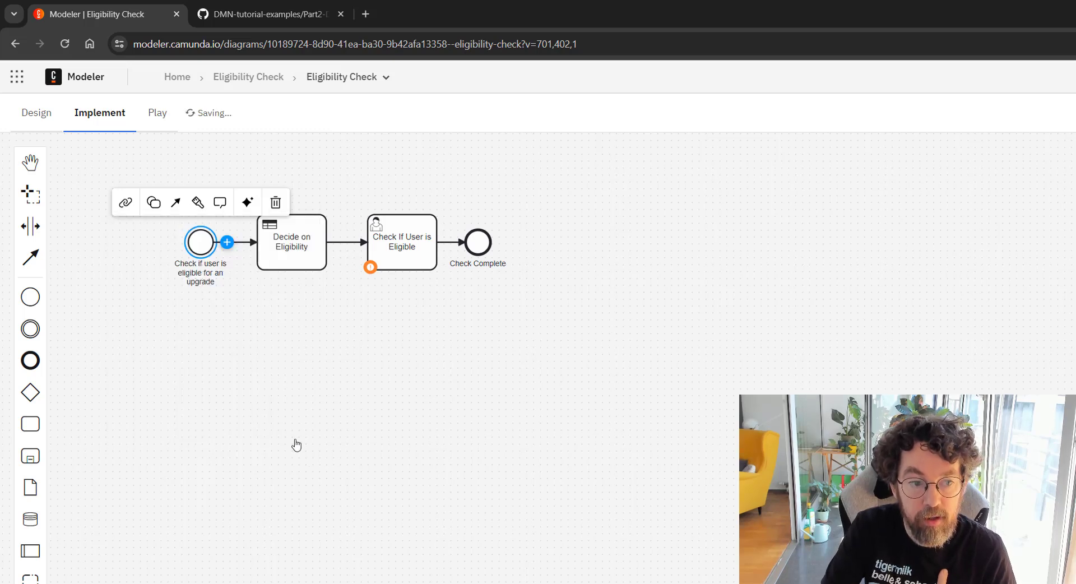
left_click(125, 204)
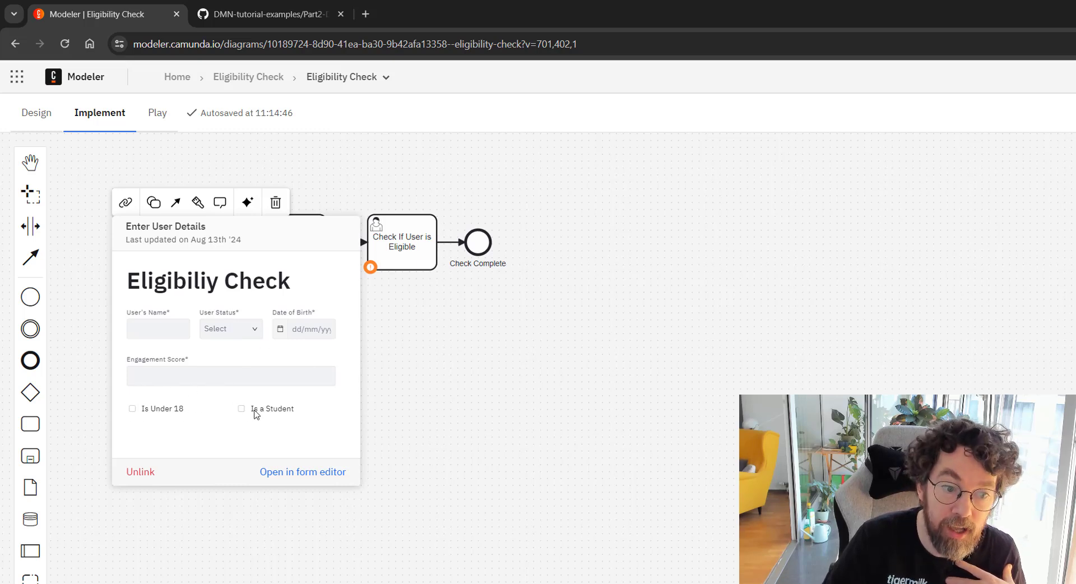
key("Escape")
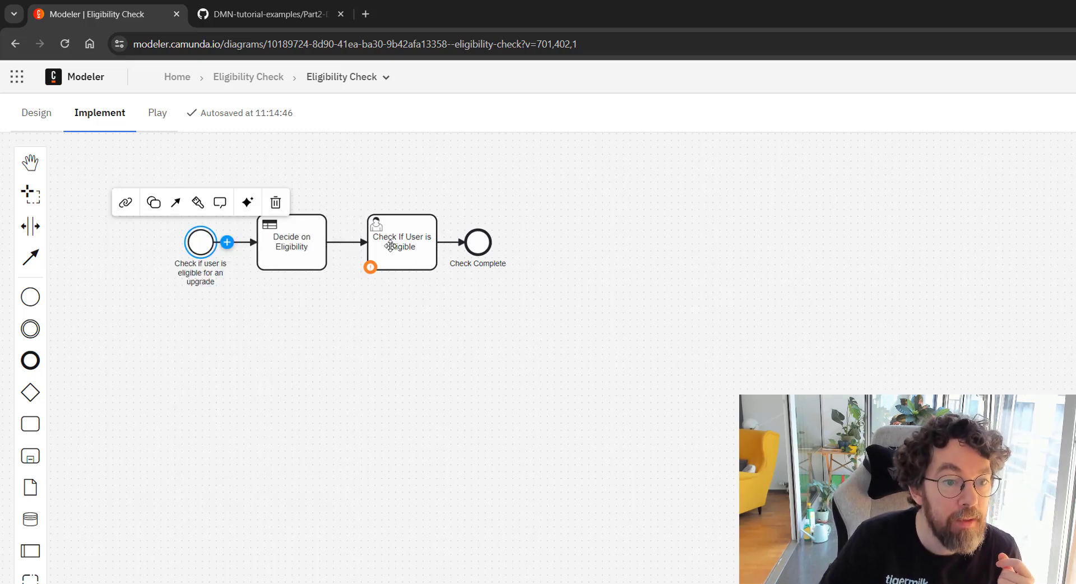
Step: Link the "See if User is Eligible" form to the "Check If User is Eligible" user task and preview the linked form
left_click(393, 243)
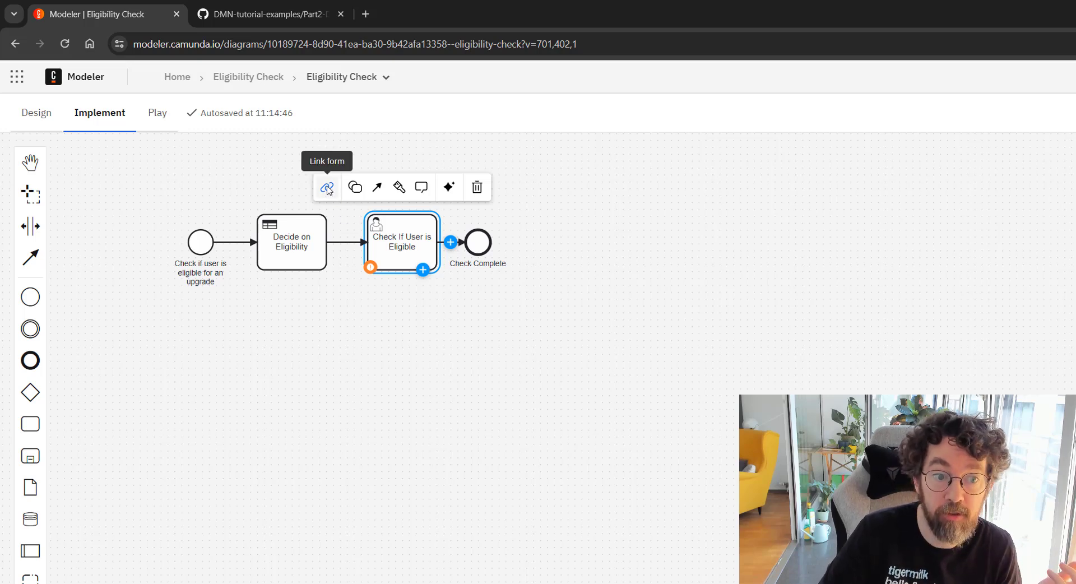
left_click(328, 188)
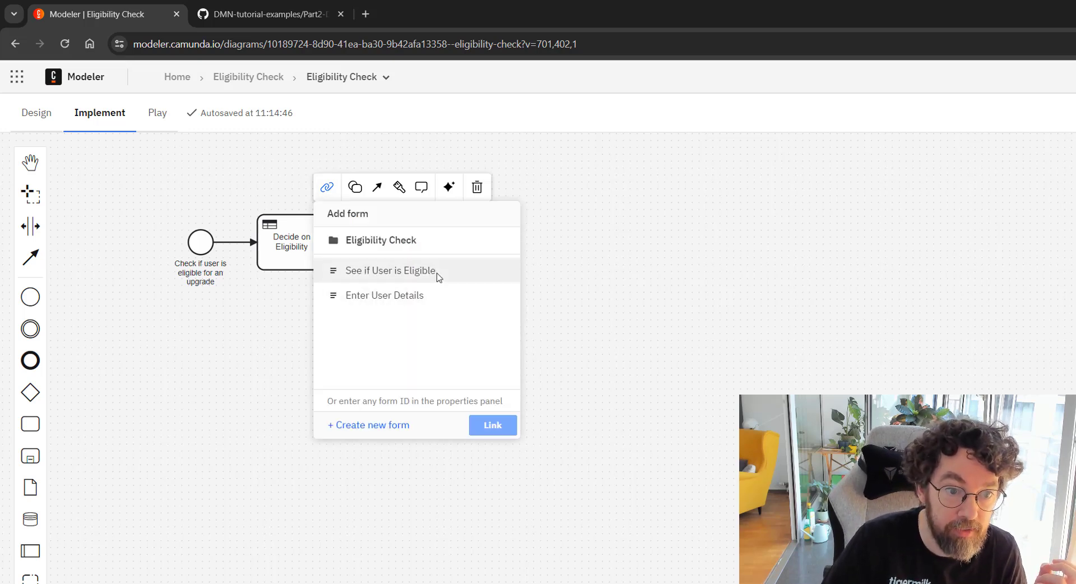
left_click(438, 276)
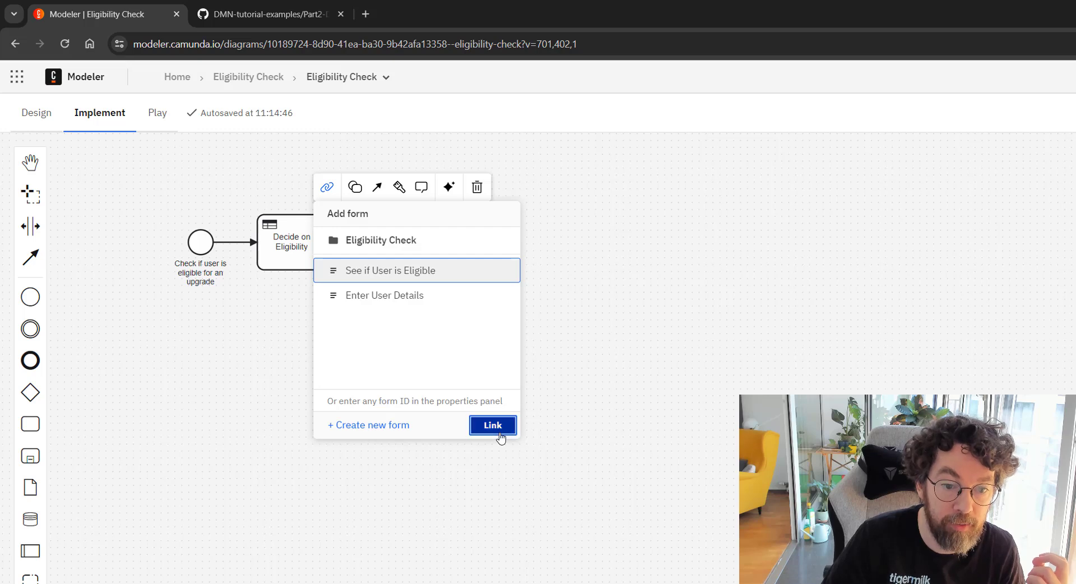
left_click(501, 438)
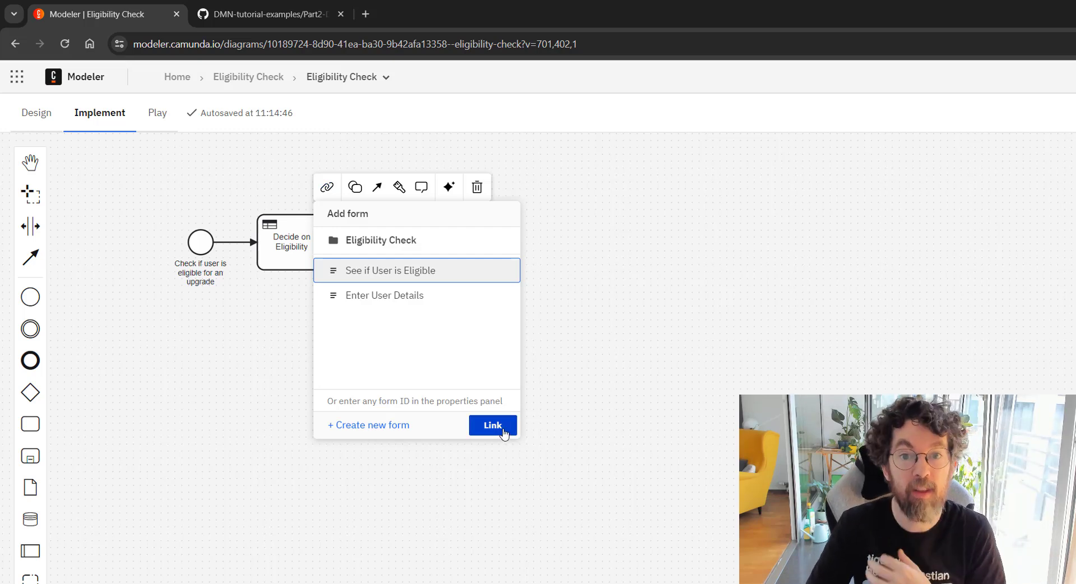
left_click(500, 433)
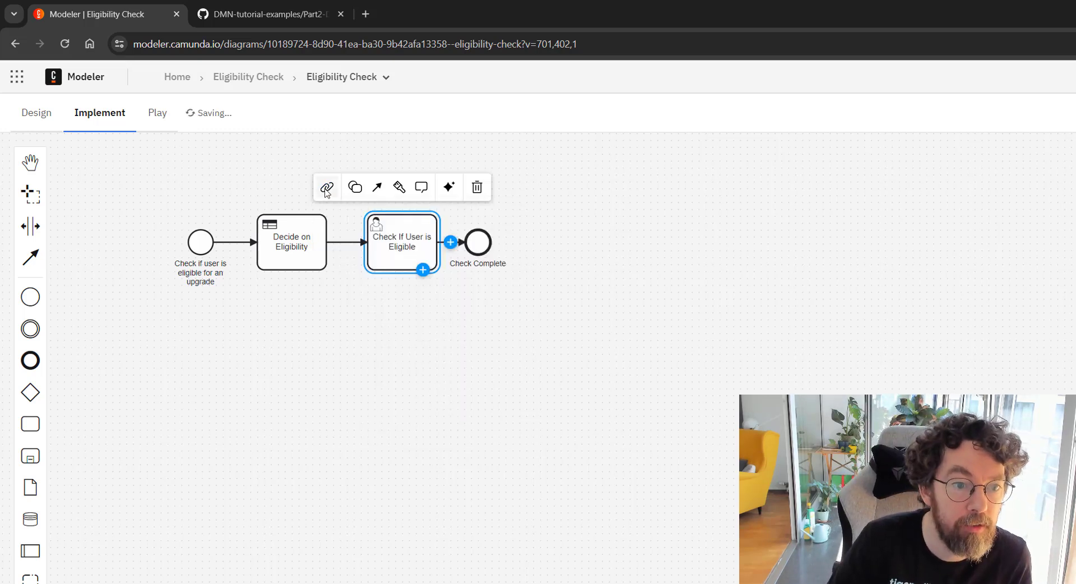
left_click(327, 188)
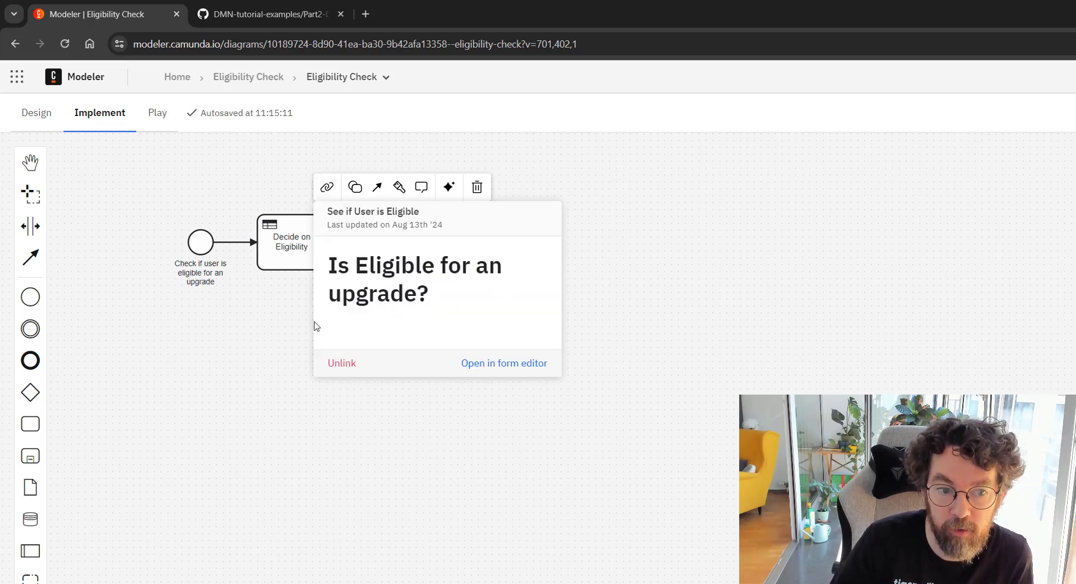
key("Escape")
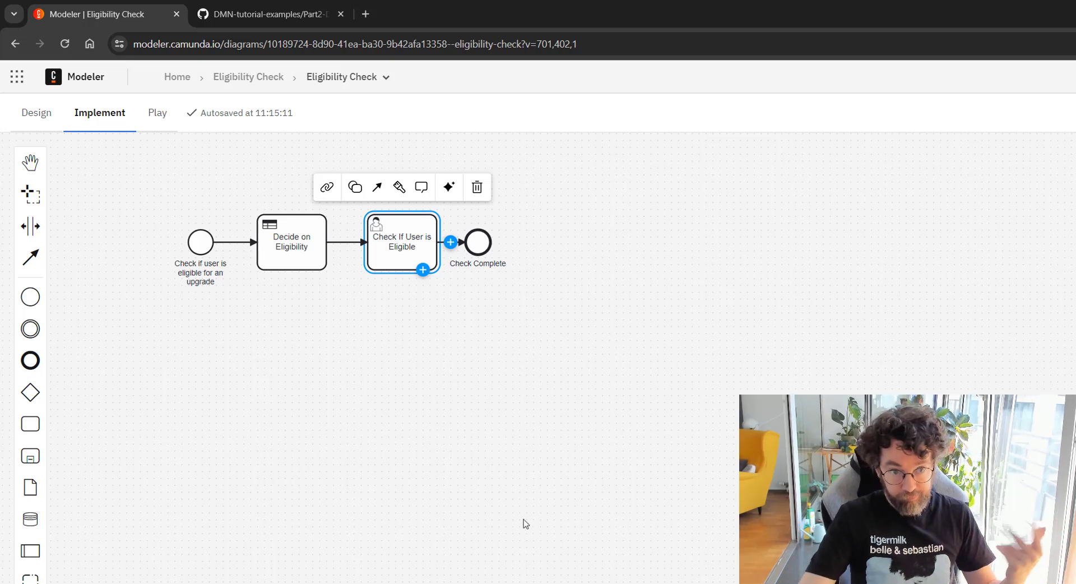
left_click(526, 523)
left_click_drag(447, 436, 593, 524)
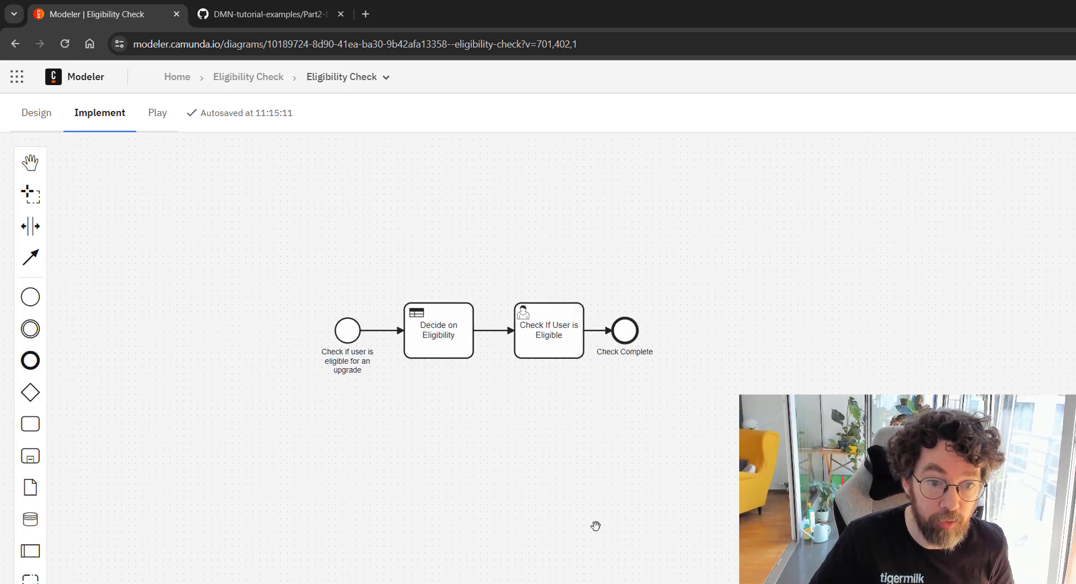
Step: Reload the Eligibility Check diagram and check its list of problems
key("F5")
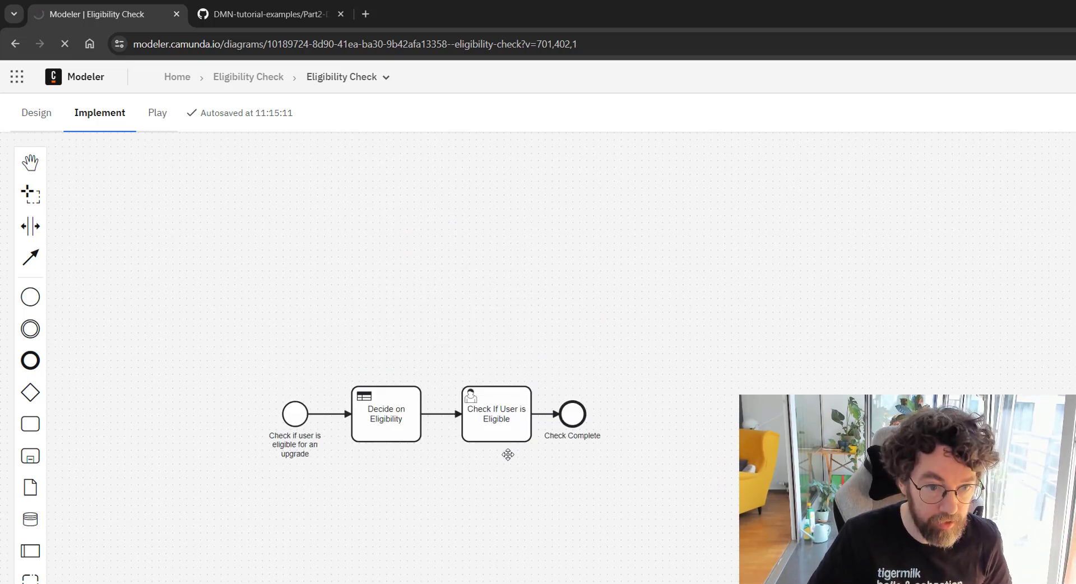
key("ctrl+plus")
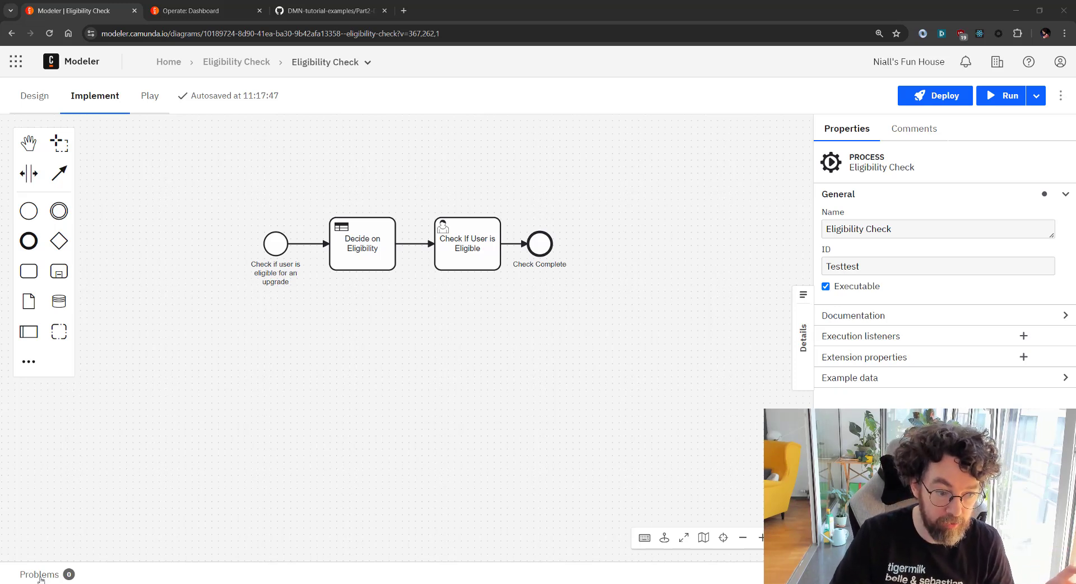
left_click(68, 575)
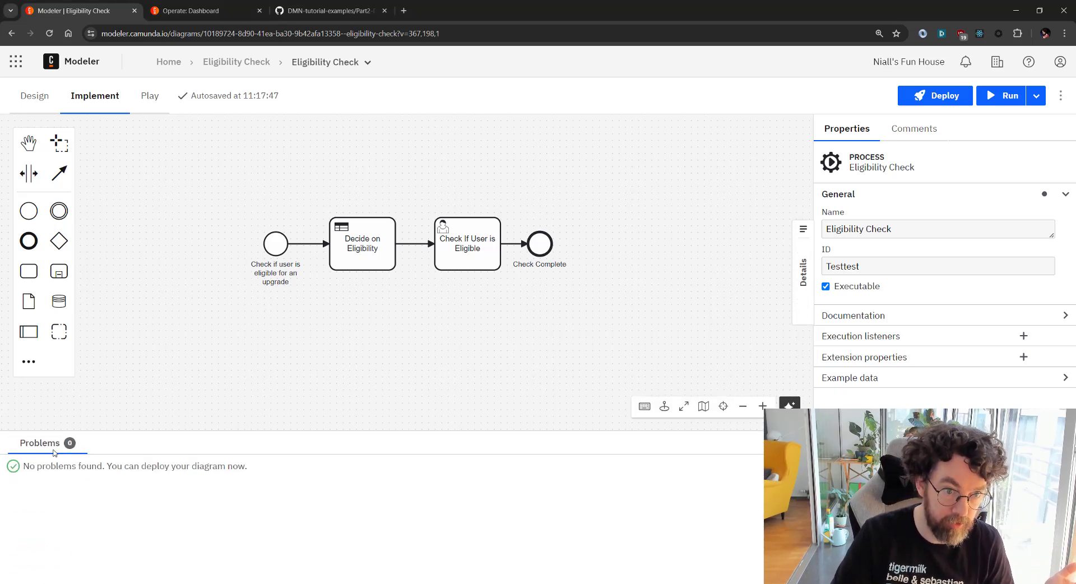
left_click(56, 448)
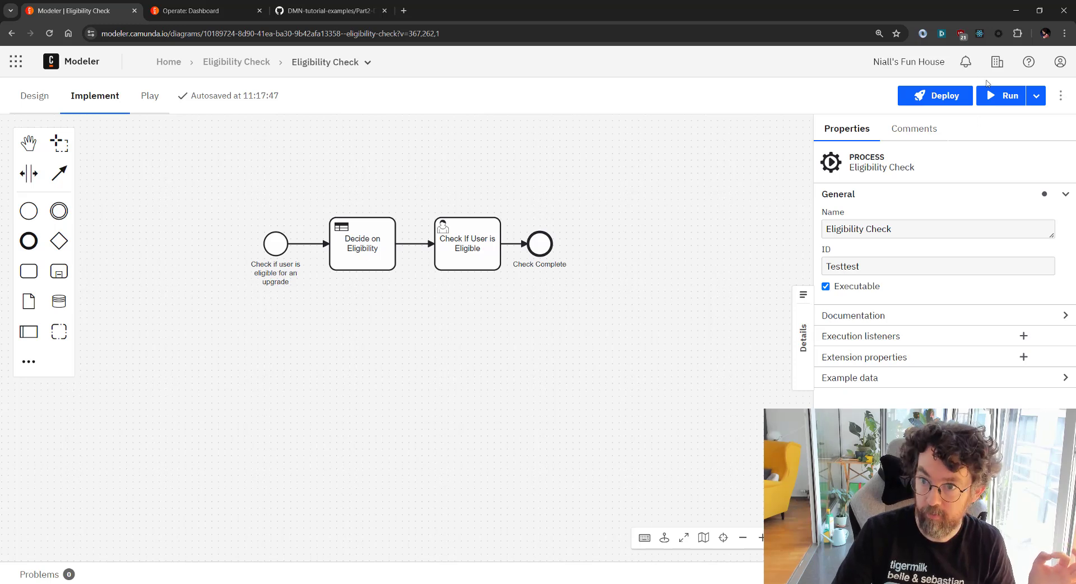
Step: Deploy the Eligibility Check BPMN diagram with its related forms to the Alphie 6 Two (Zeebe 8.6.0-alpha2) dev cluster
left_click(936, 100)
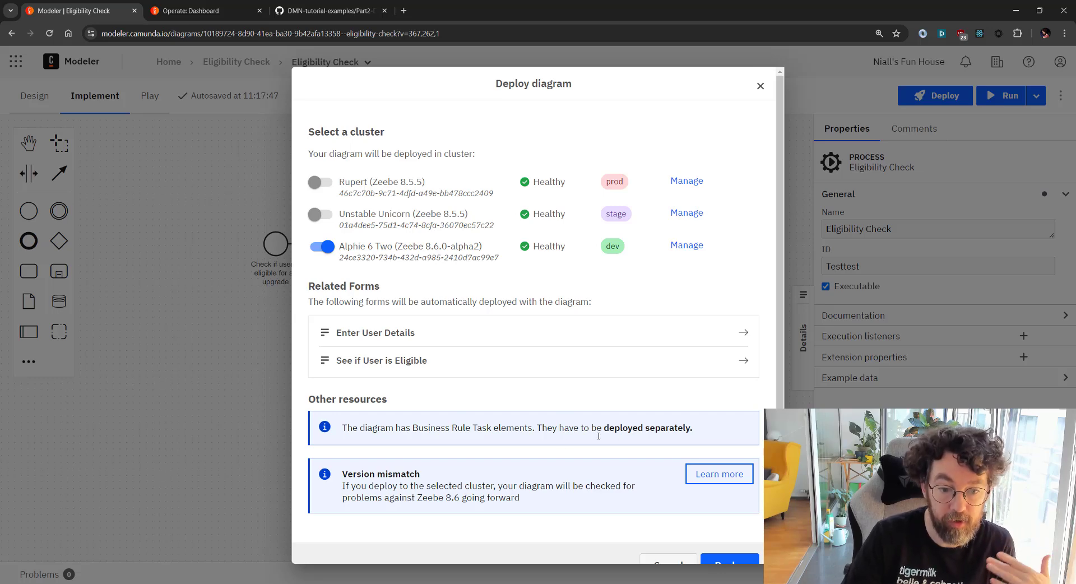
scroll(602, 444, "down", 1)
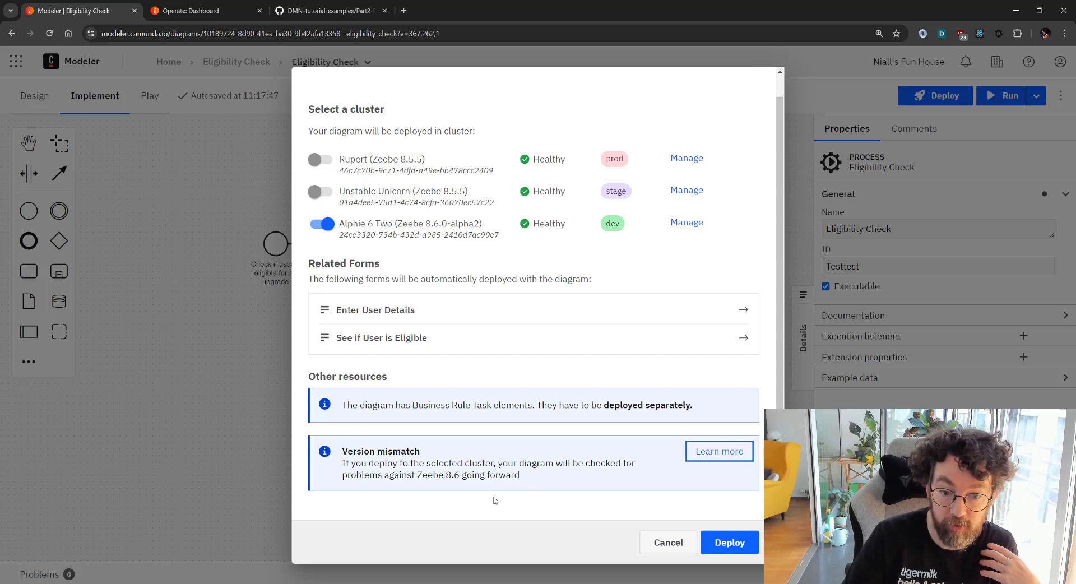
left_click(740, 542)
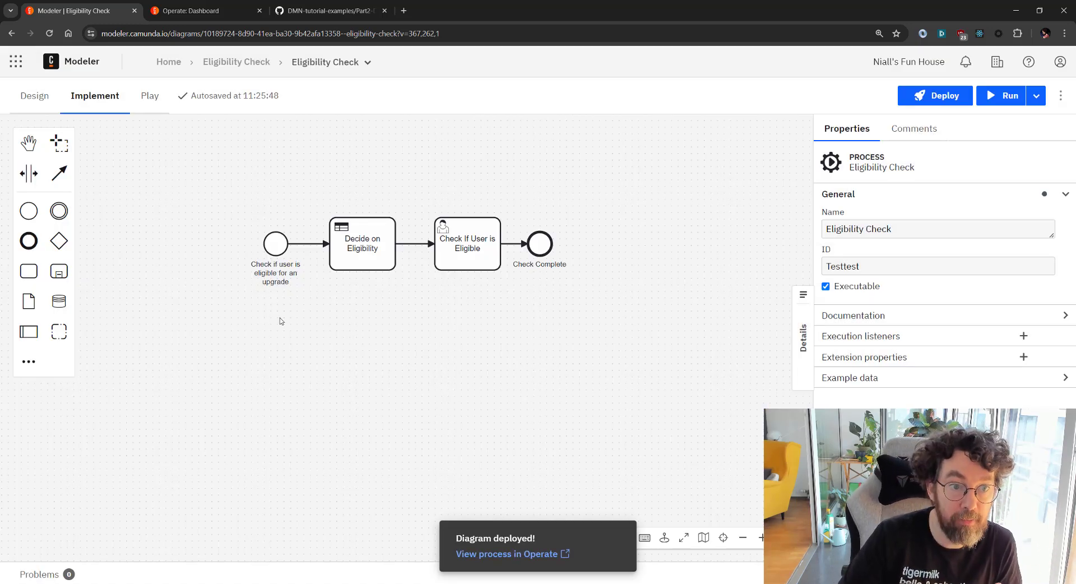
Step: Open the "Decide on Upgrade Eligibility" DMN diagram from the project and deploy it to the Alphie 6 Two dev cluster
left_click(232, 67)
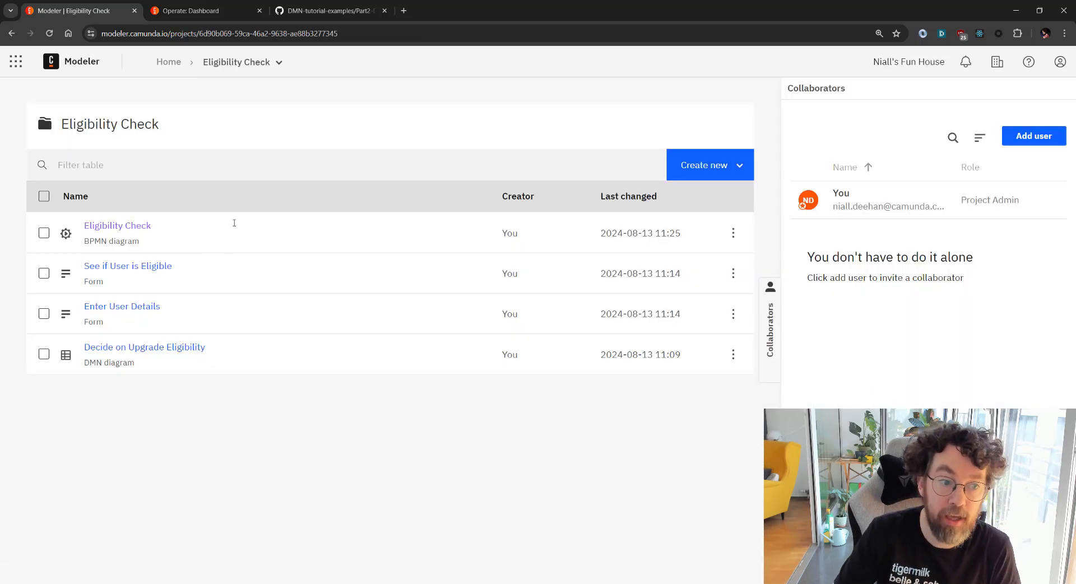
left_click(129, 349)
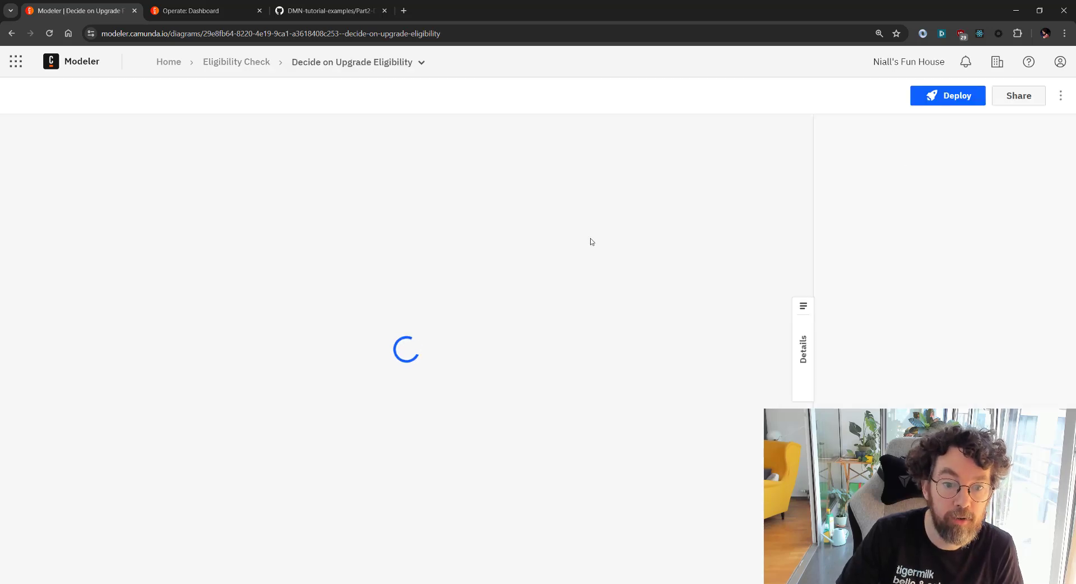
left_click(935, 99)
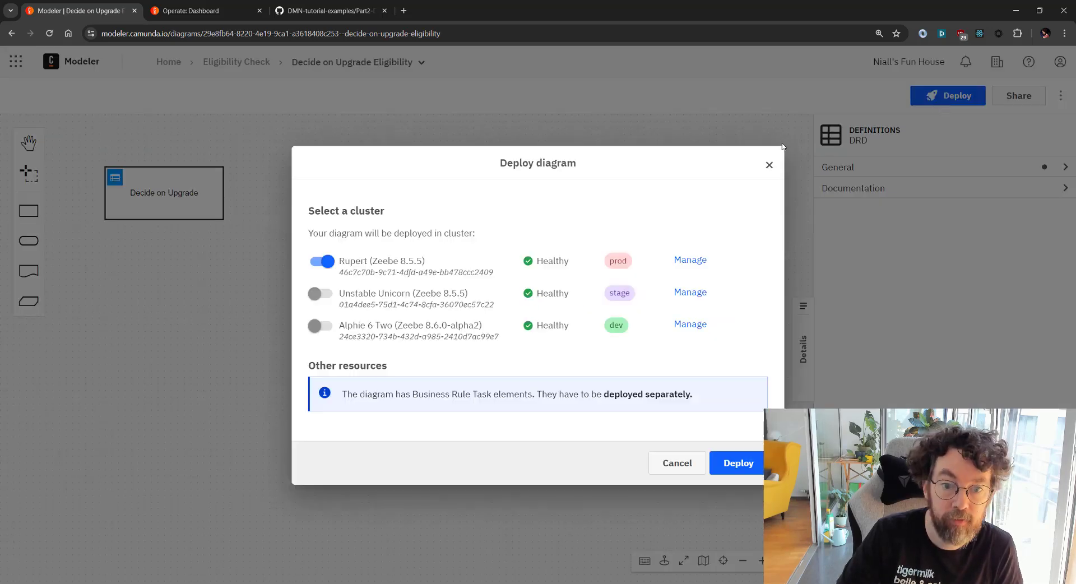
left_click(321, 325)
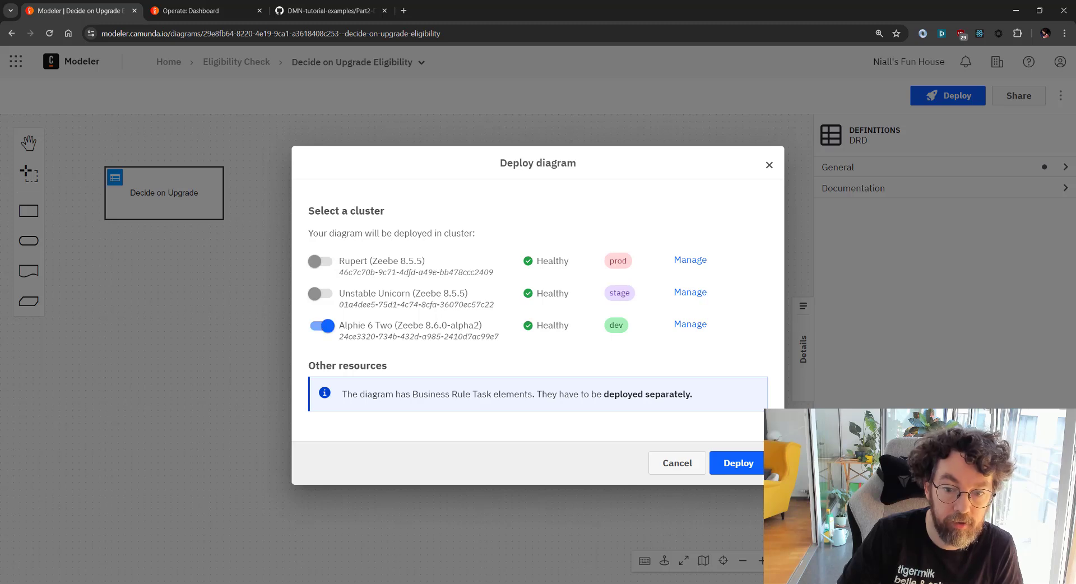
left_click(738, 462)
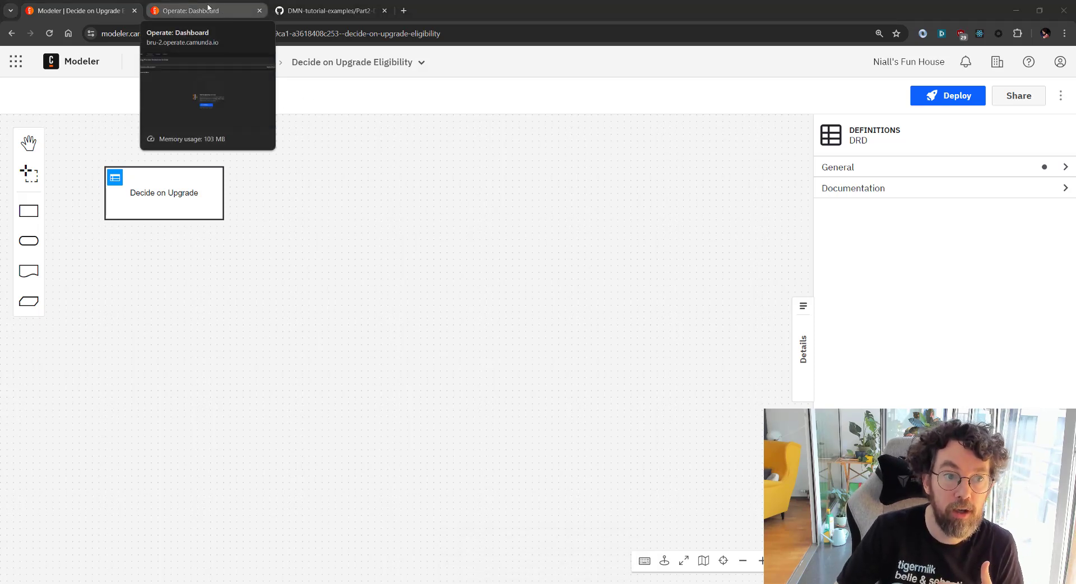
Step: Switch to Operate and view version 1 of the Eligibility Check process with its running and finished instances
left_click(191, 11)
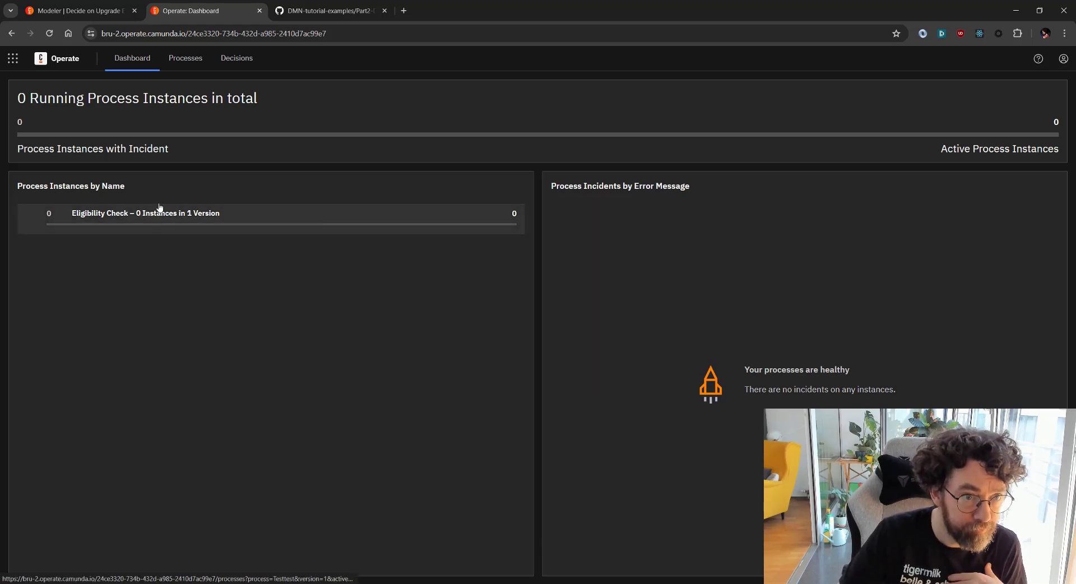
left_click(185, 58)
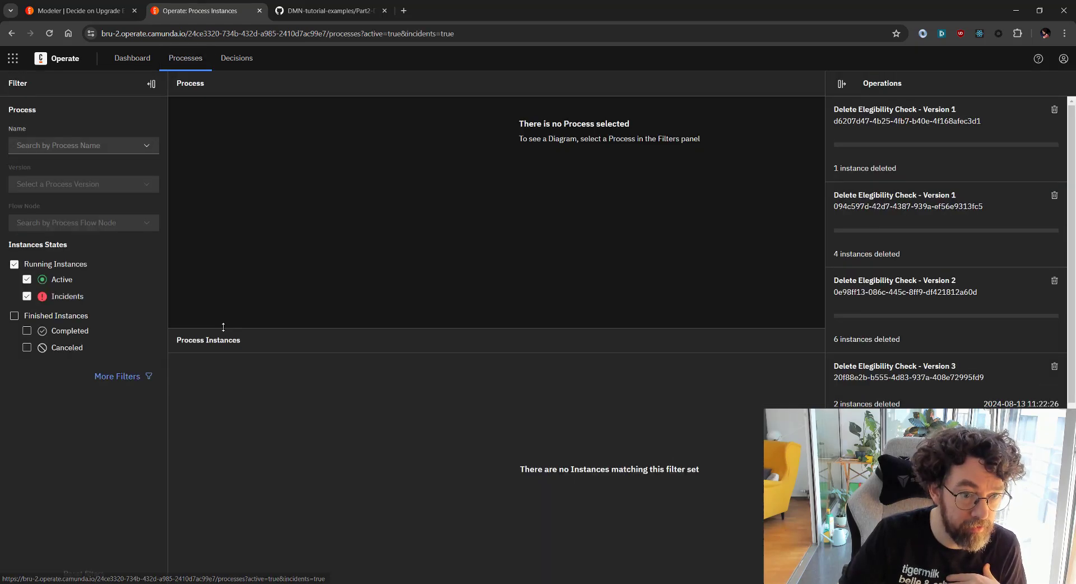
left_click(841, 85)
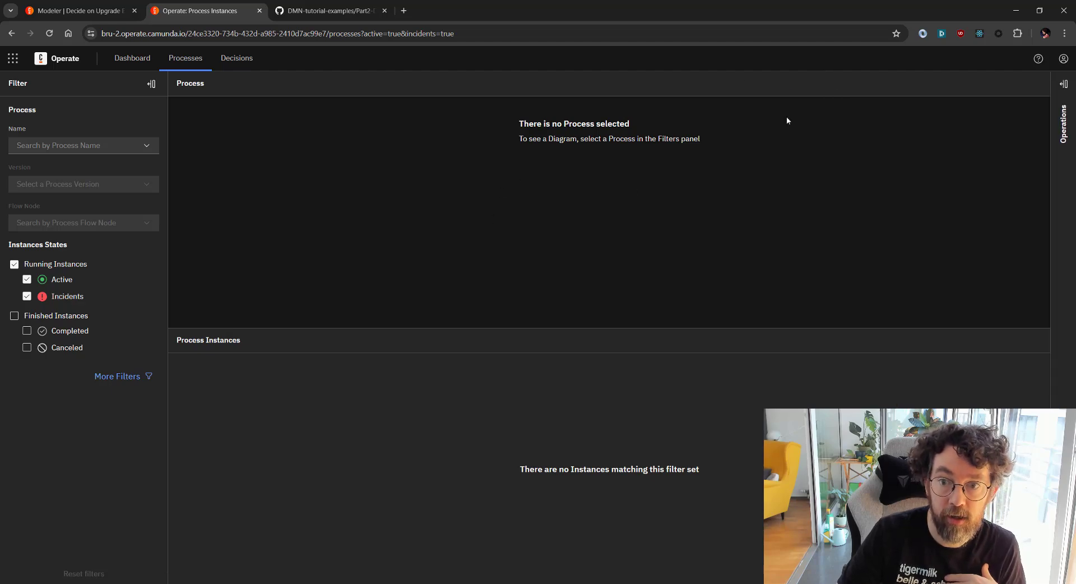
left_click(107, 147)
left_click(82, 163)
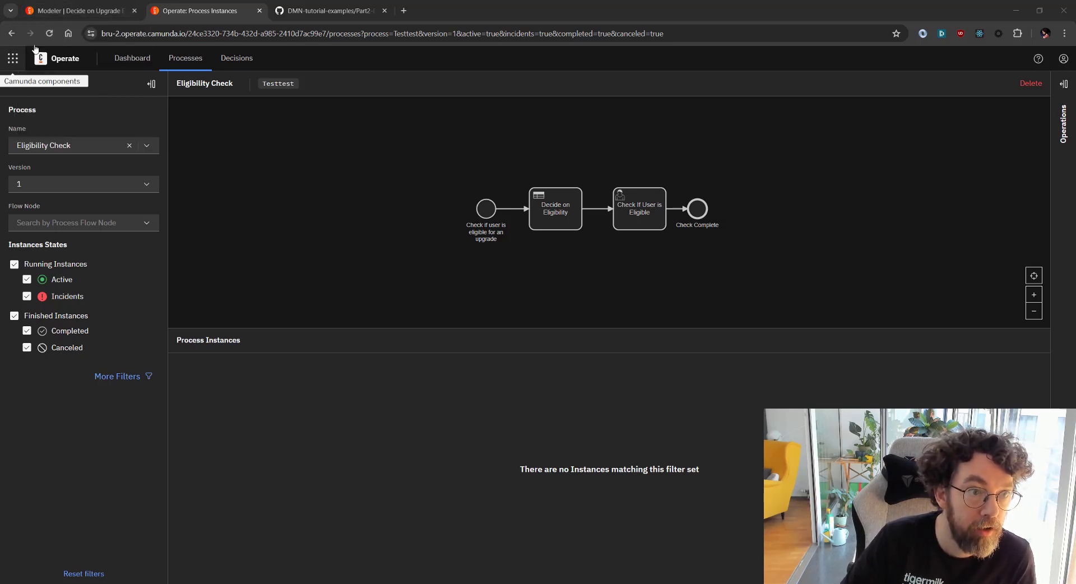
Step: Return to Modeler, open the Eligibility Check BPMN diagram and bring up the start form for a new instance on Alphie 6 Two
left_click(72, 12)
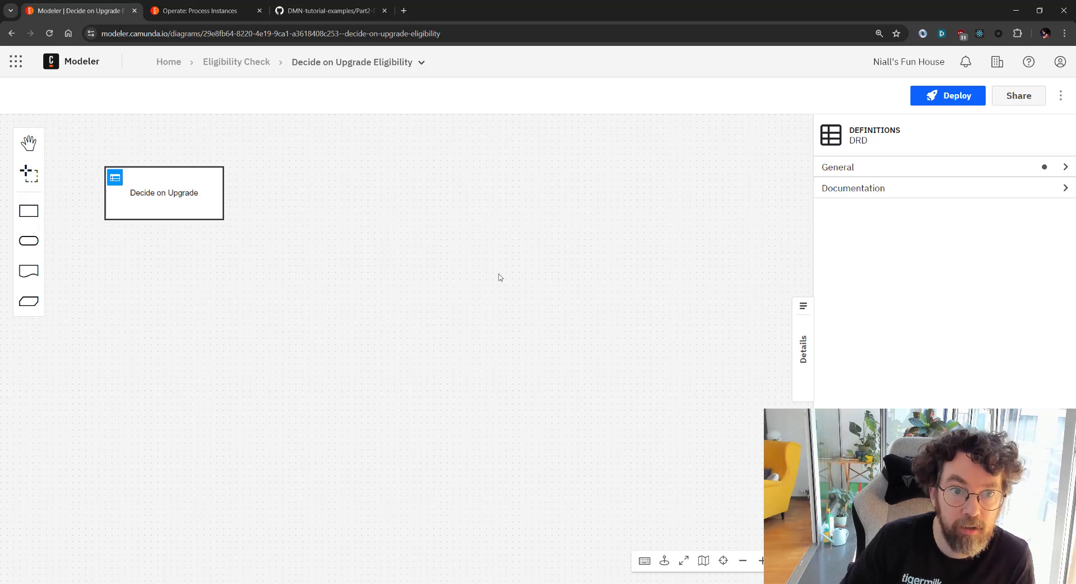
left_click(241, 62)
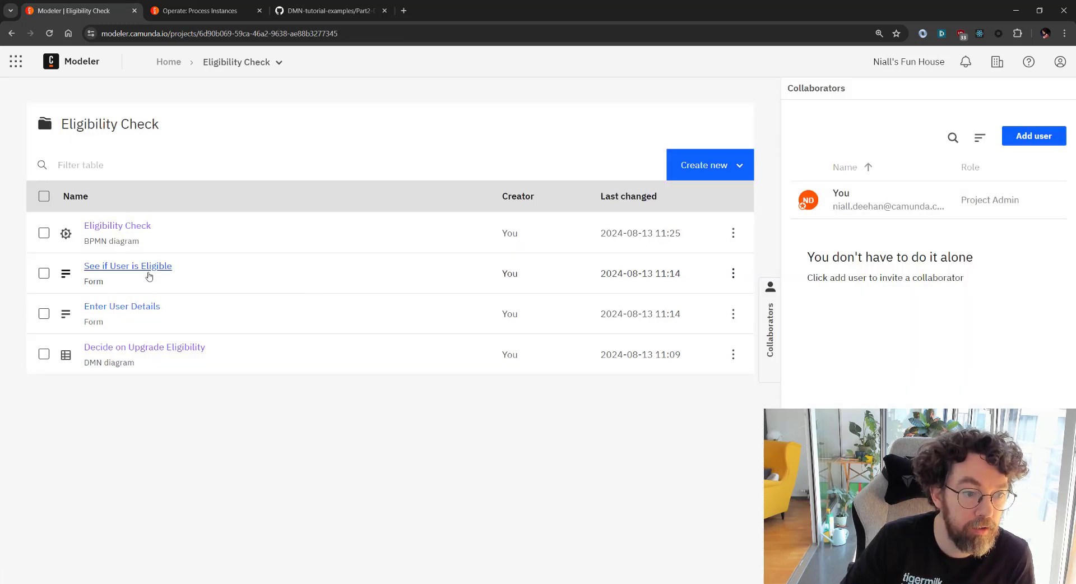
left_click(102, 227)
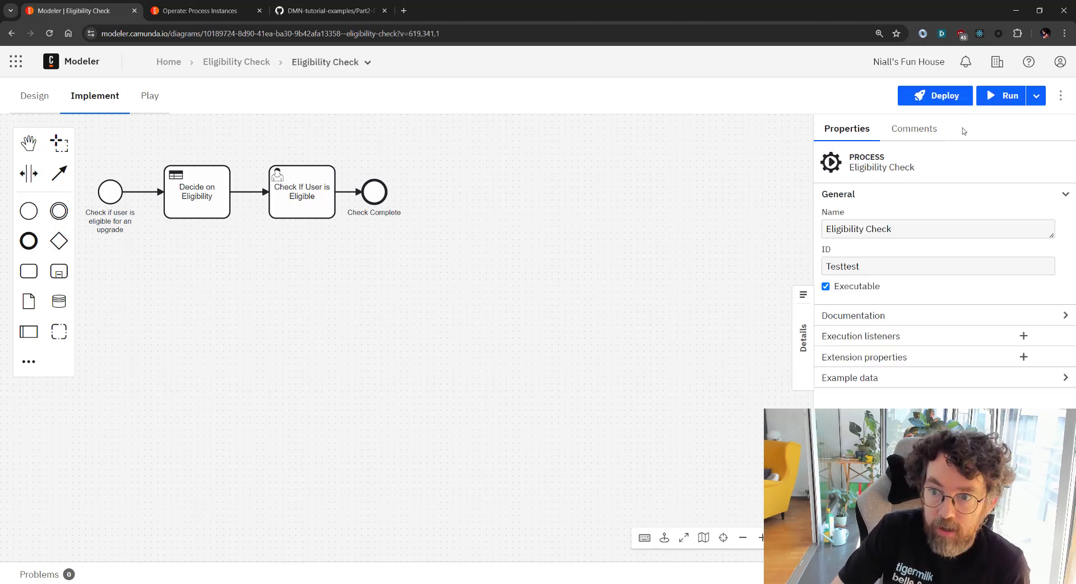
left_click(999, 97)
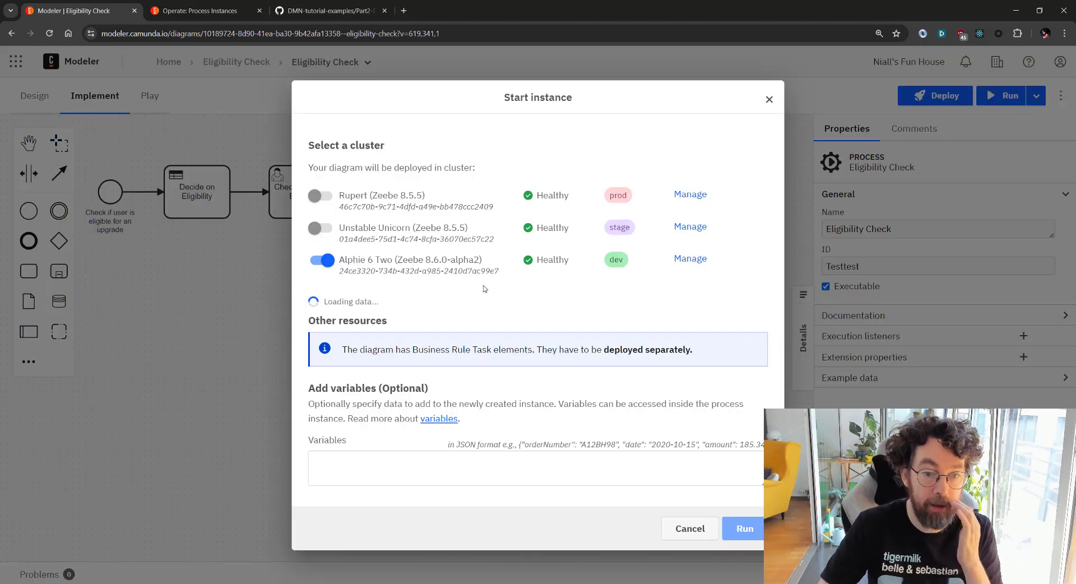
scroll(510, 359, "down", 3)
scroll(417, 426, "down", 1)
Step: Fill in the user's name and date of birth in the start form and set User Status to Regular
left_click(397, 396)
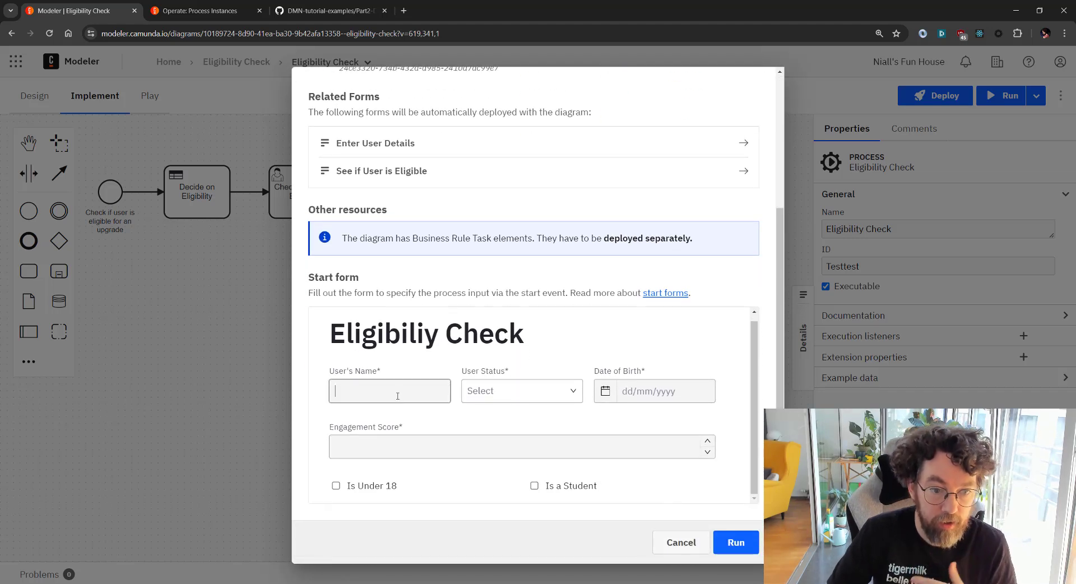
type("Niall")
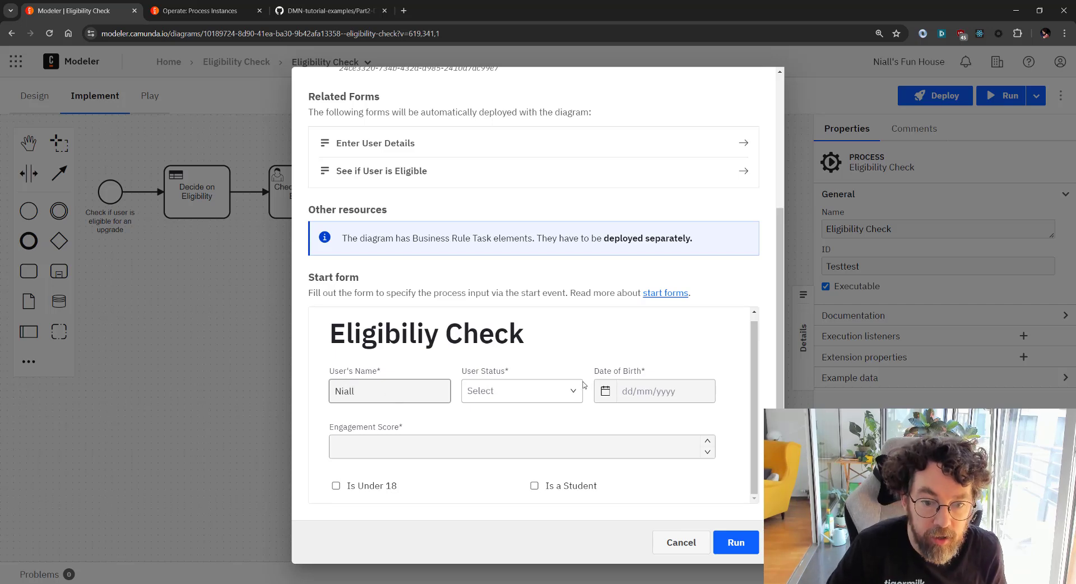
left_click(574, 391)
left_click(505, 437)
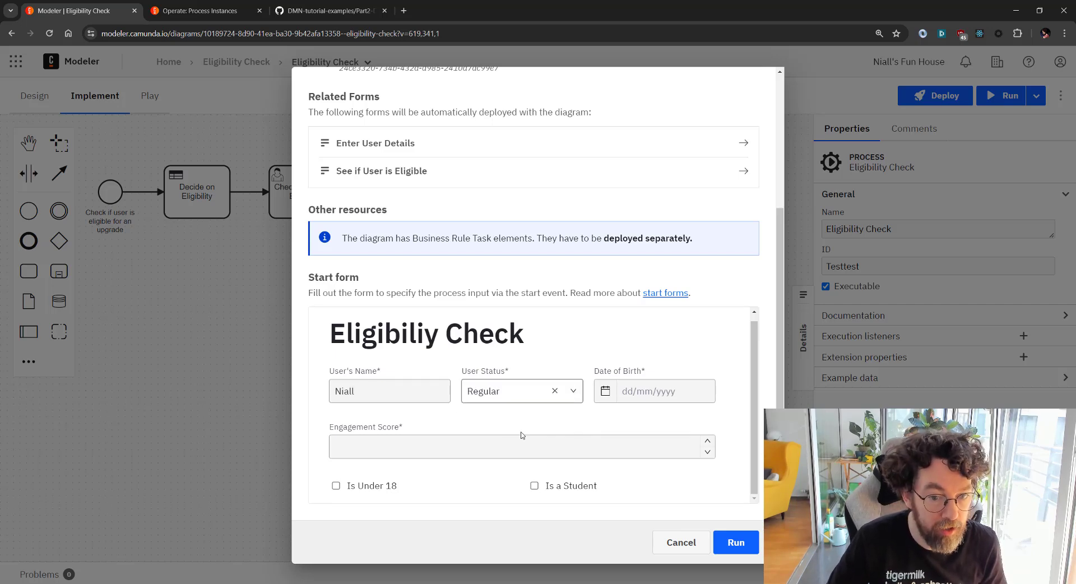
left_click(609, 391)
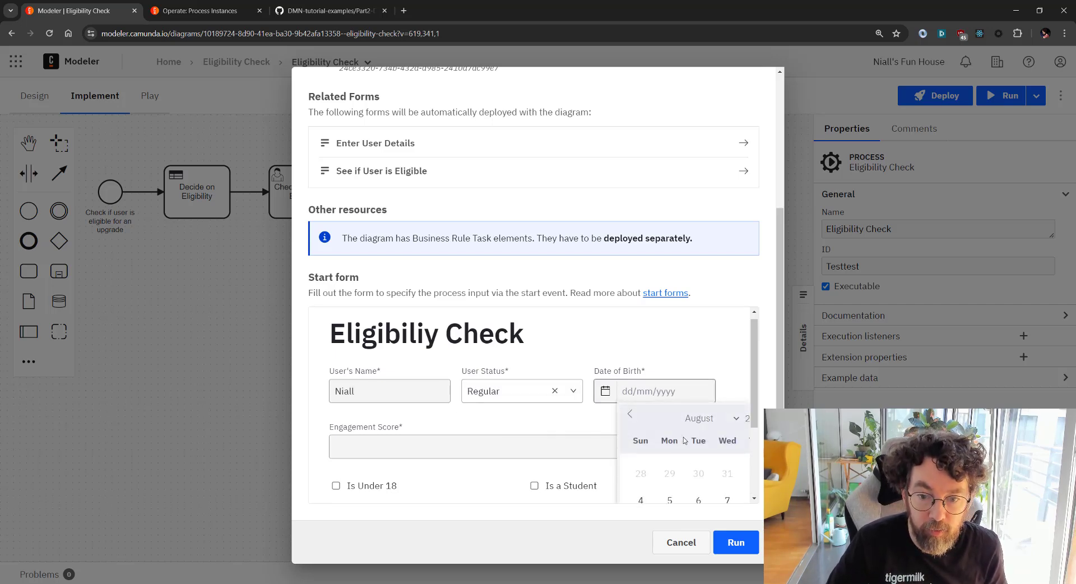
scroll(681, 458, "down", 2)
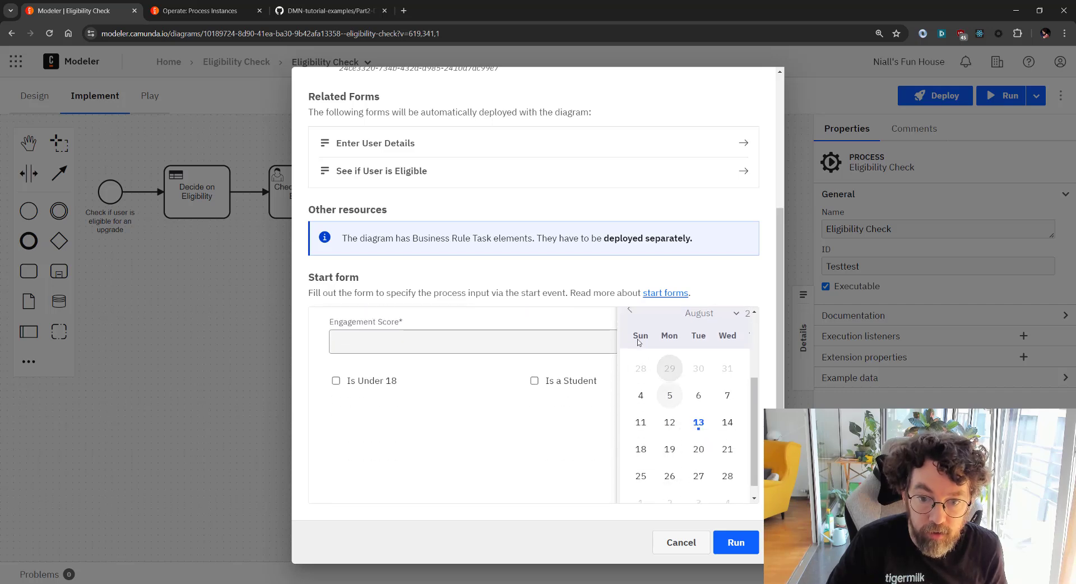
left_click(707, 316)
left_click(703, 326)
left_click(669, 368)
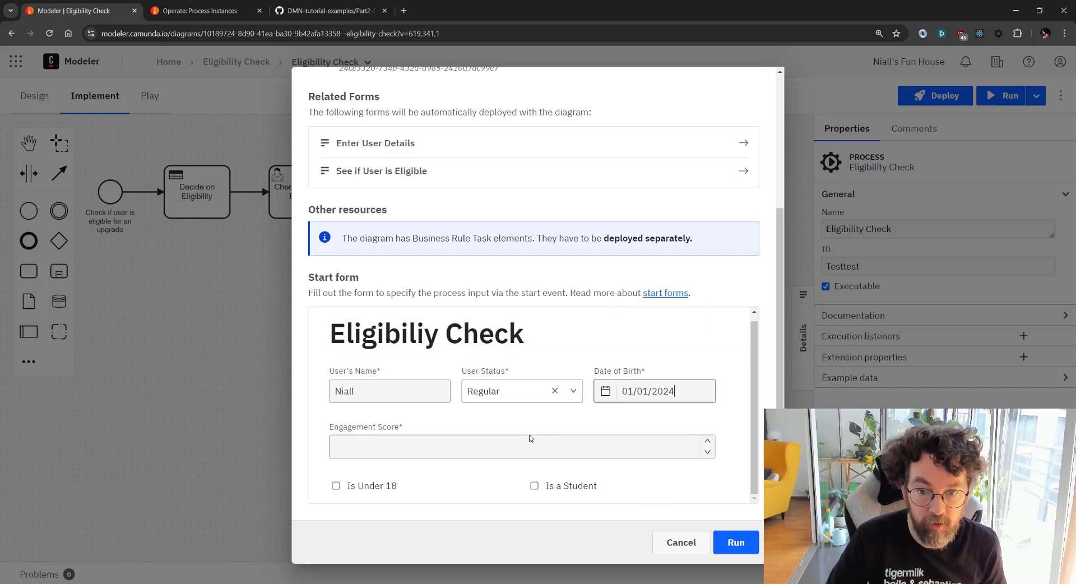
Step: Set the Engagement Score to 35, mark the user as under 18 and run the process instance
left_click(401, 446)
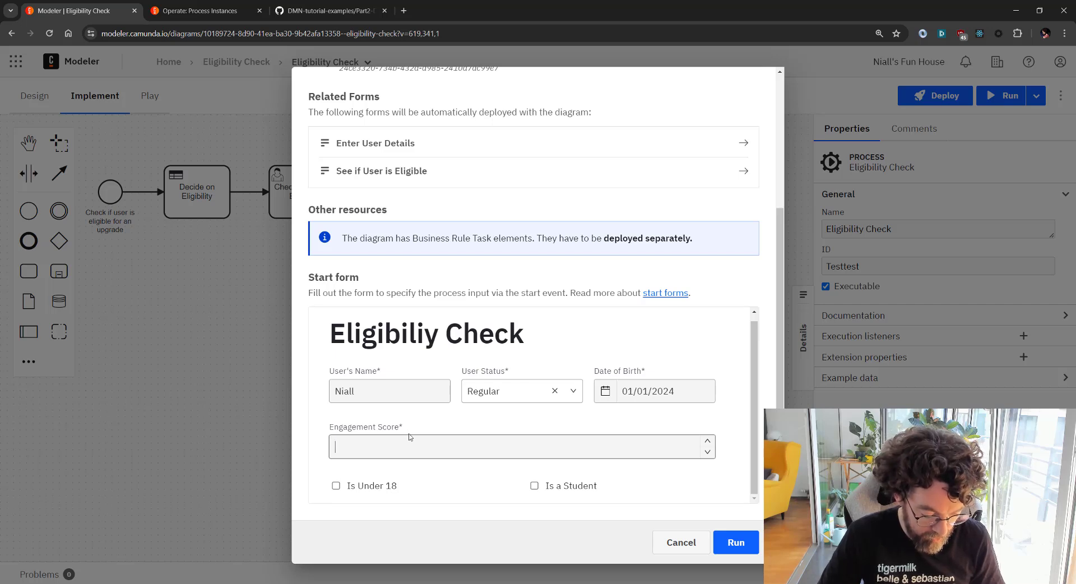
type("35")
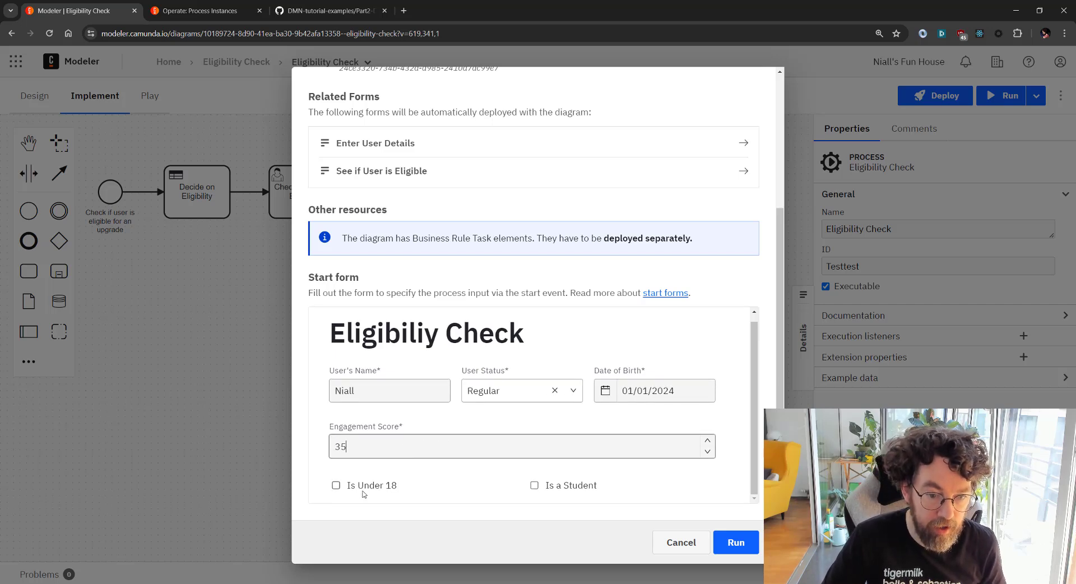
left_click_drag(352, 486, 353, 486)
left_click(336, 486)
left_click(391, 487)
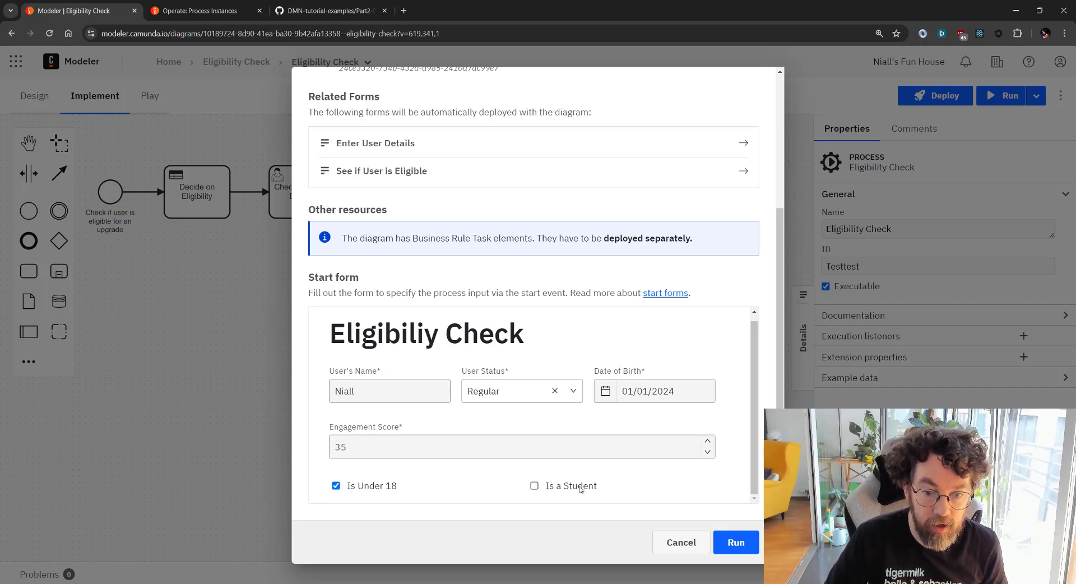
left_click(733, 543)
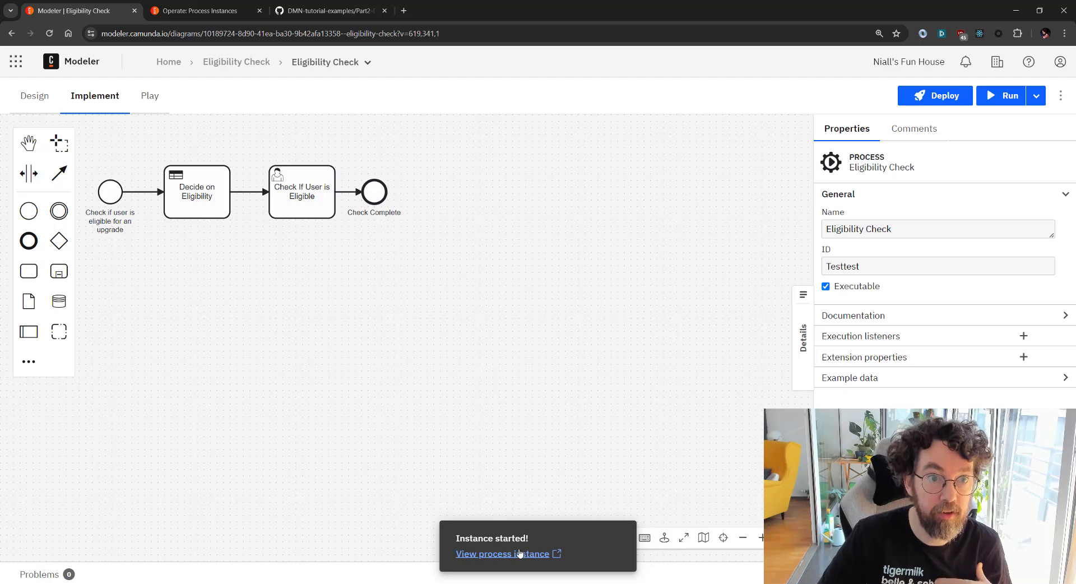
Step: View the started process instance in Operate and open Tasklist from its Check If User is Eligible task
left_click(520, 553)
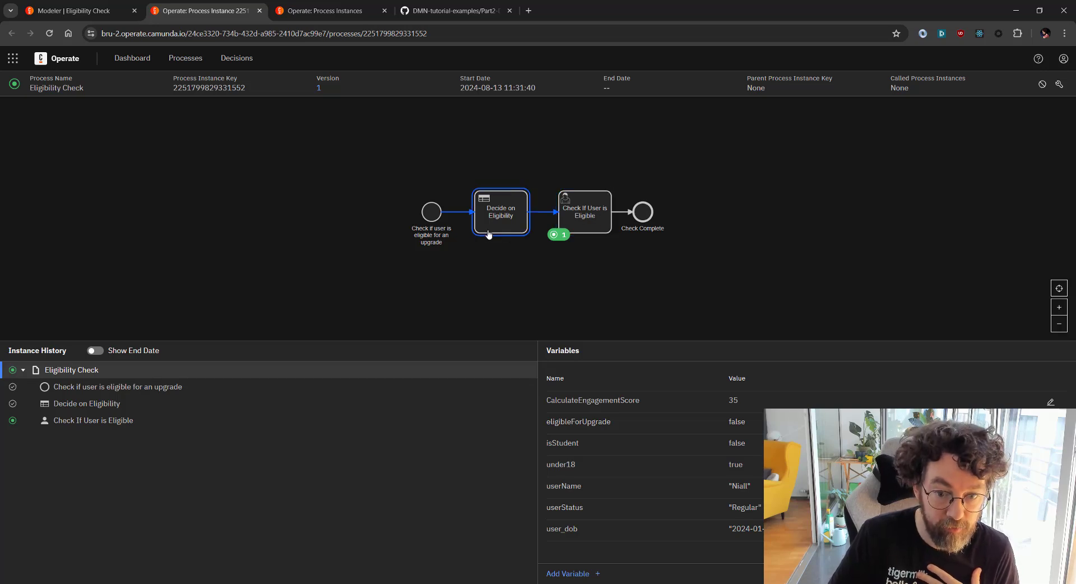
left_click(573, 216)
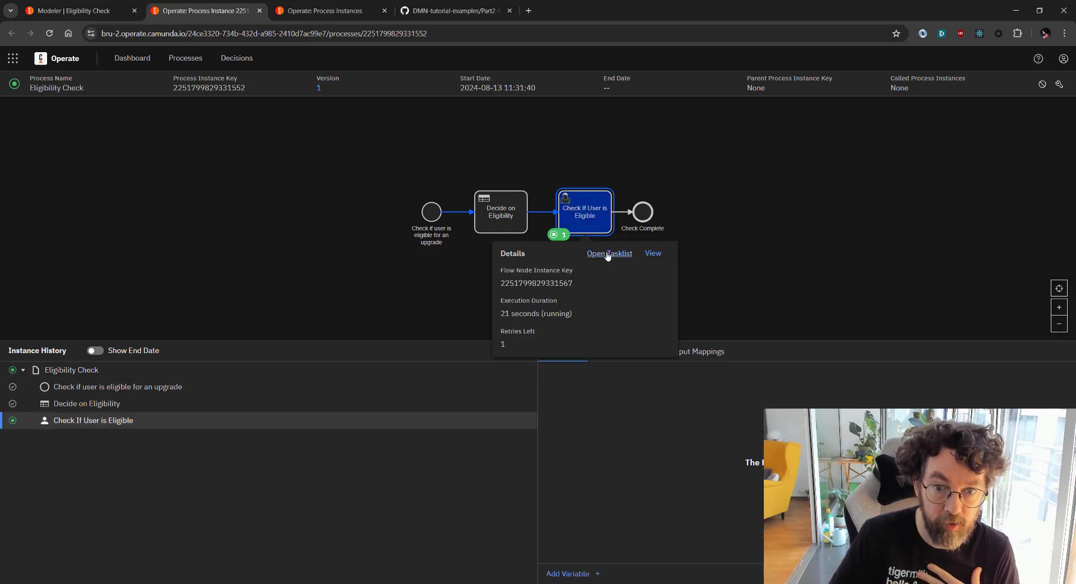
left_click(607, 255)
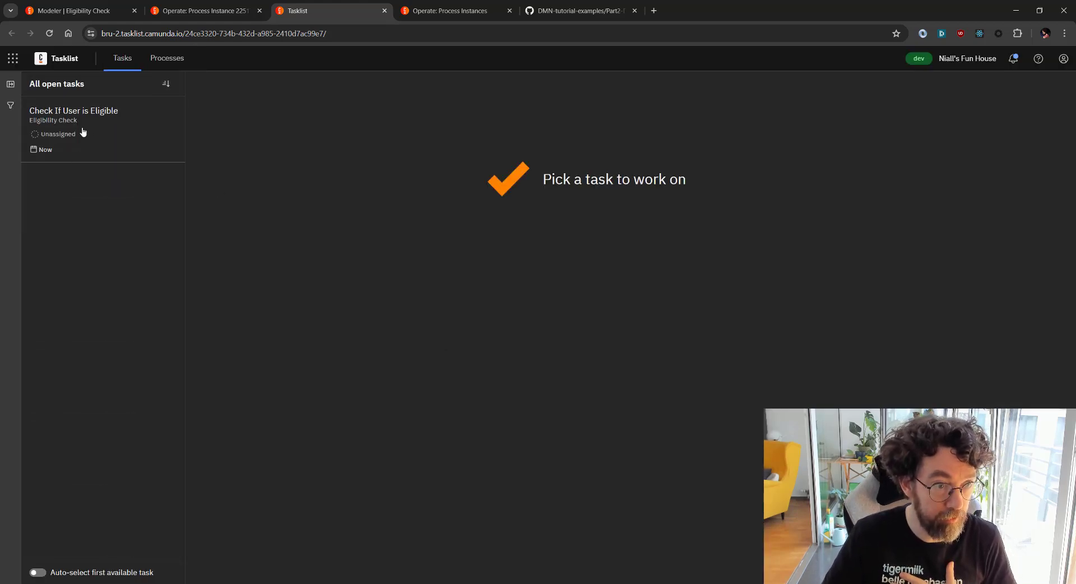
Step: Open the Check If User is Eligible task, assign it to yourself and complete it
left_click(167, 138)
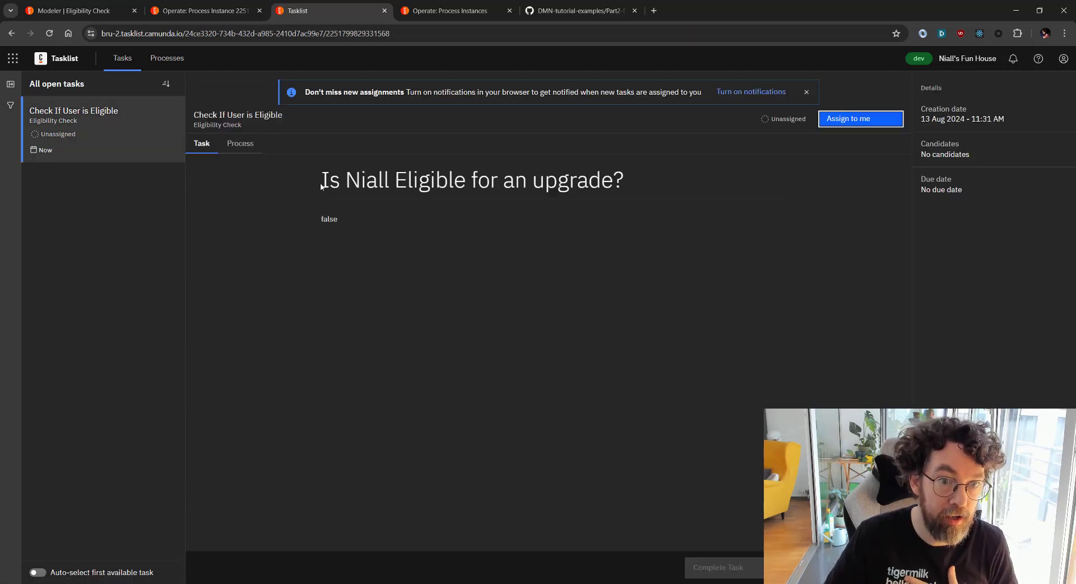
double_click(371, 223)
left_click(371, 225)
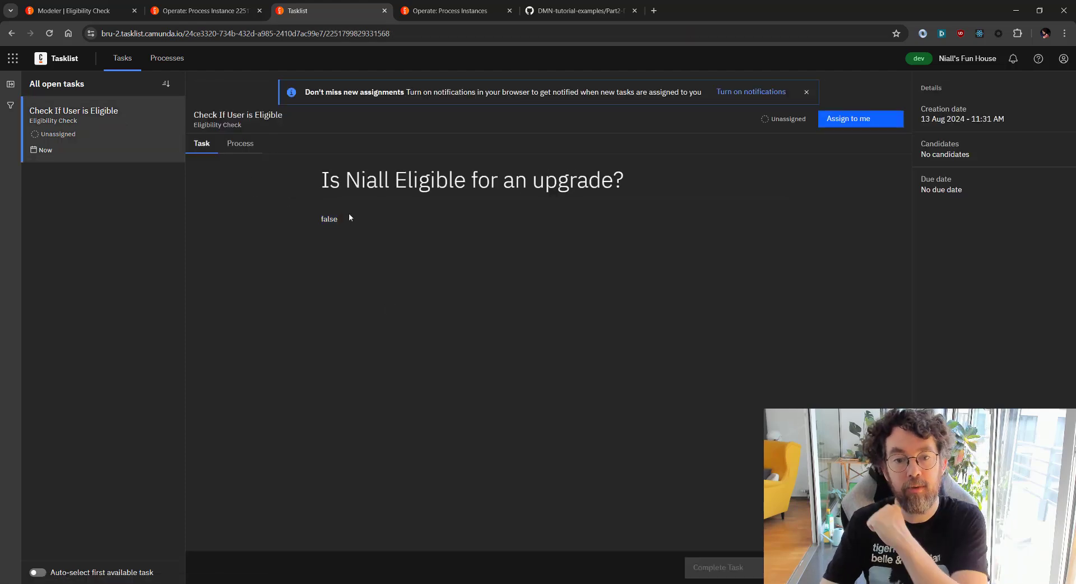
left_click(859, 119)
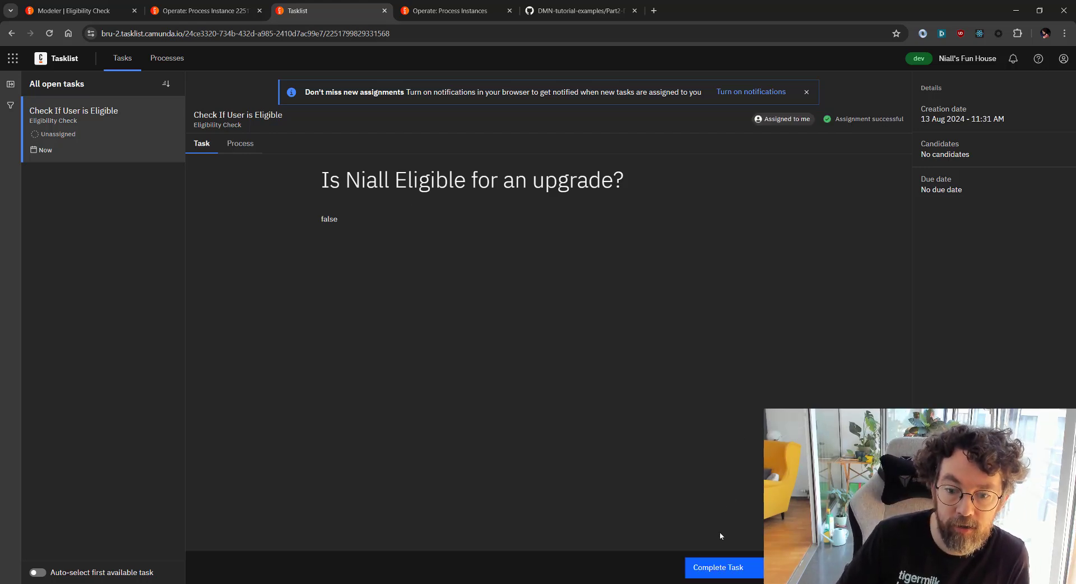
left_click(721, 568)
Step: Return to the process instance in Operate and examine the result of the decision called by Decide on Eligibility
left_click(427, 8)
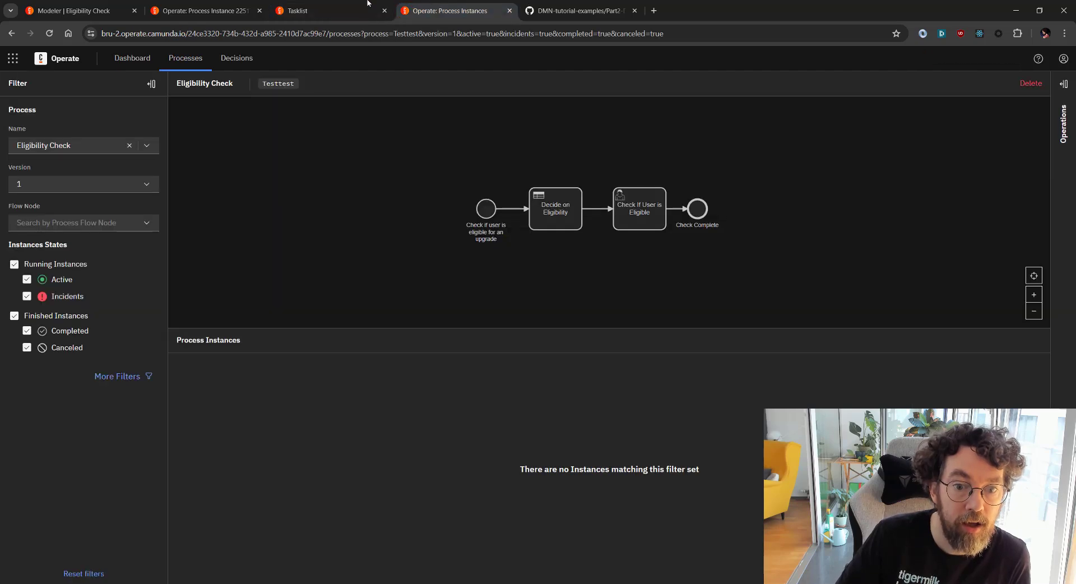
left_click(365, 9)
left_click(213, 10)
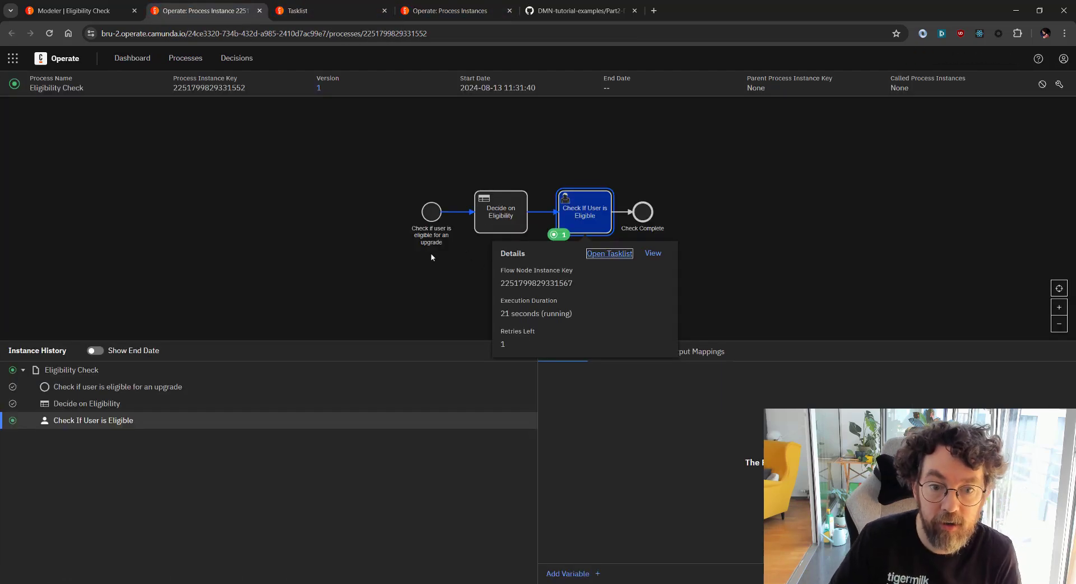
left_click(500, 218)
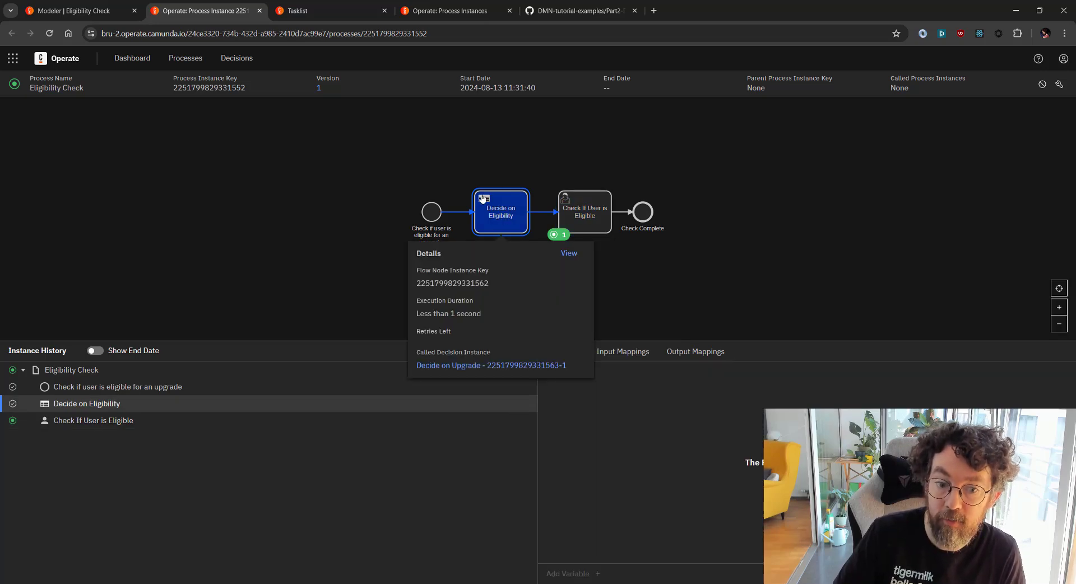
left_click(468, 366)
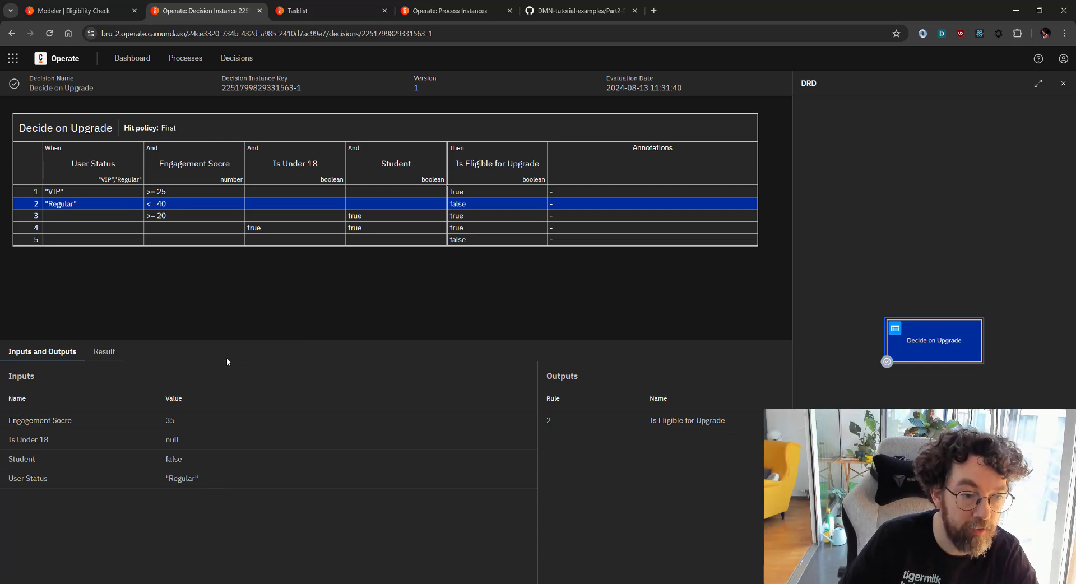
left_click(105, 352)
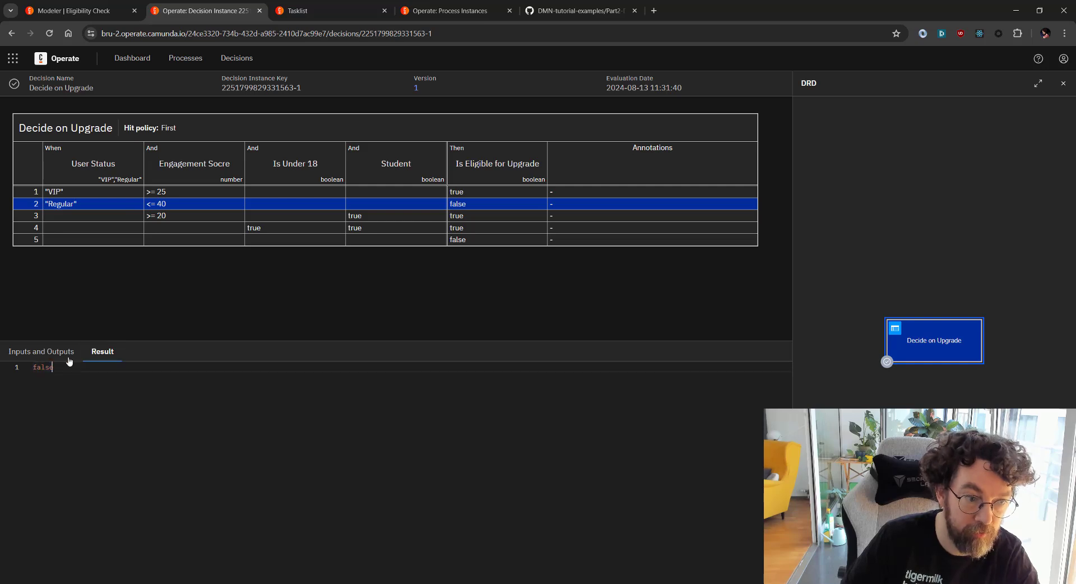